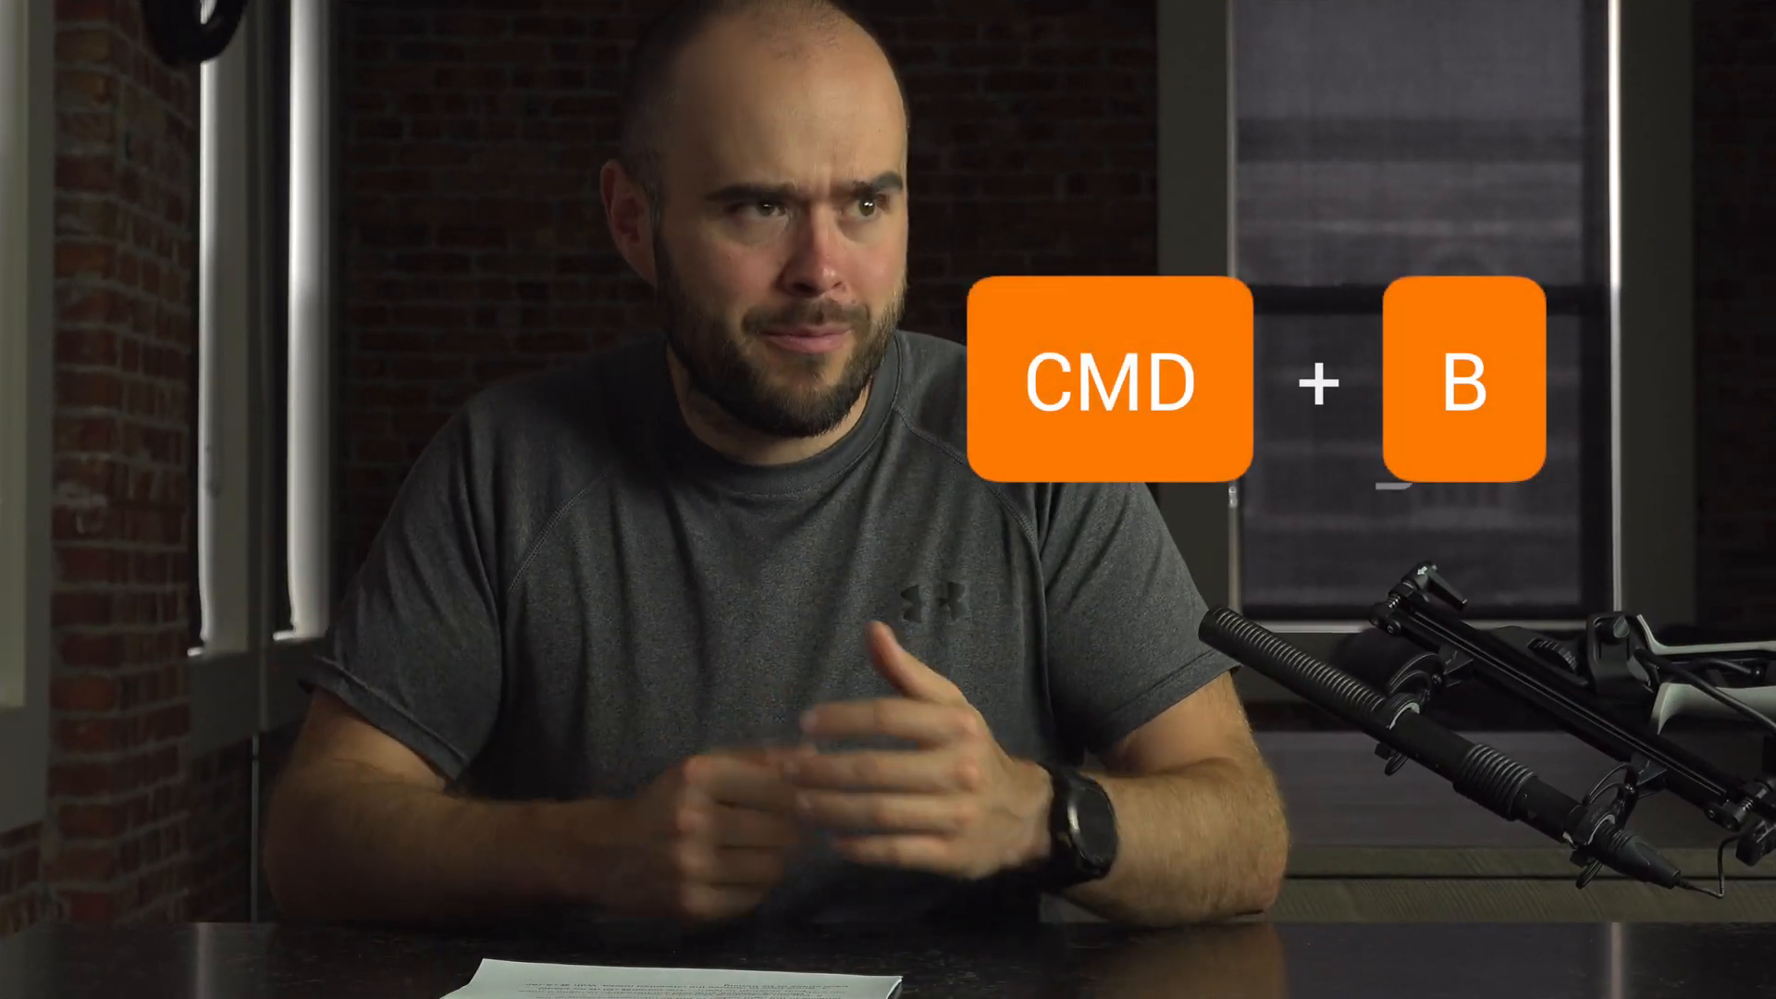
Select the bladed-off section of the clip in the storyline for removal
left_click(400, 775)
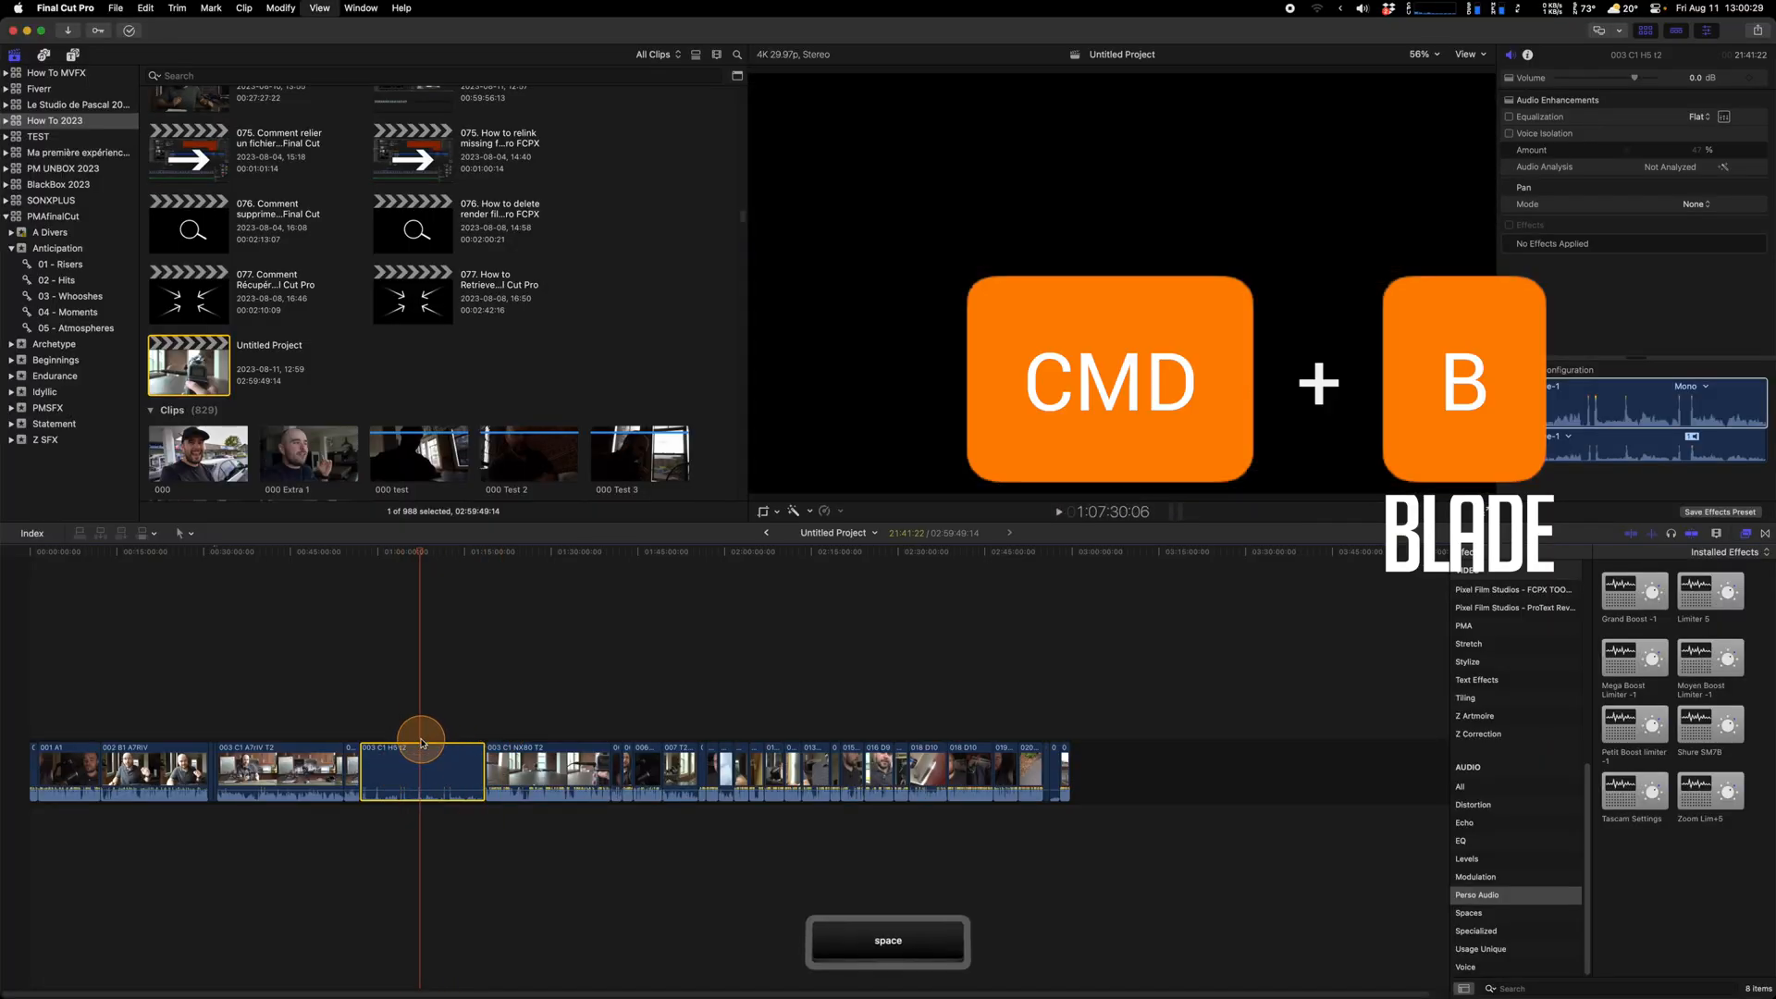
Delete the selected section and the split clip's right half, closing both gaps
key("BackSpace")
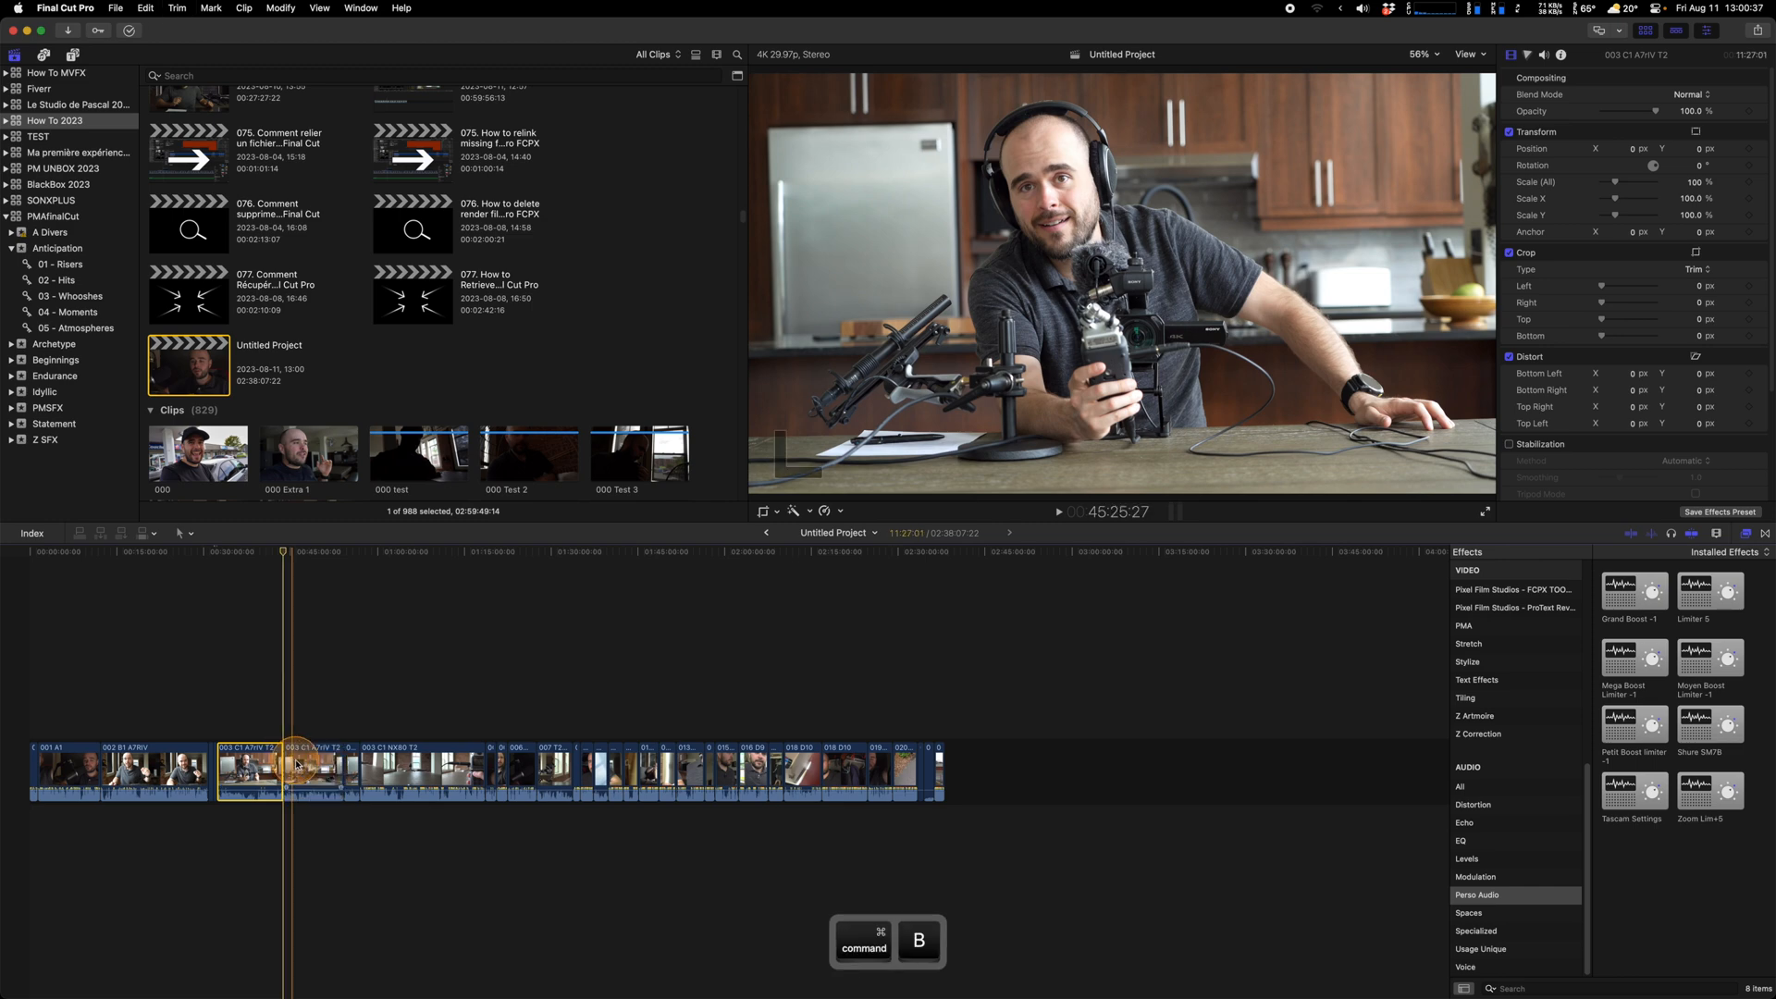
left_click(299, 765)
key("BackSpace")
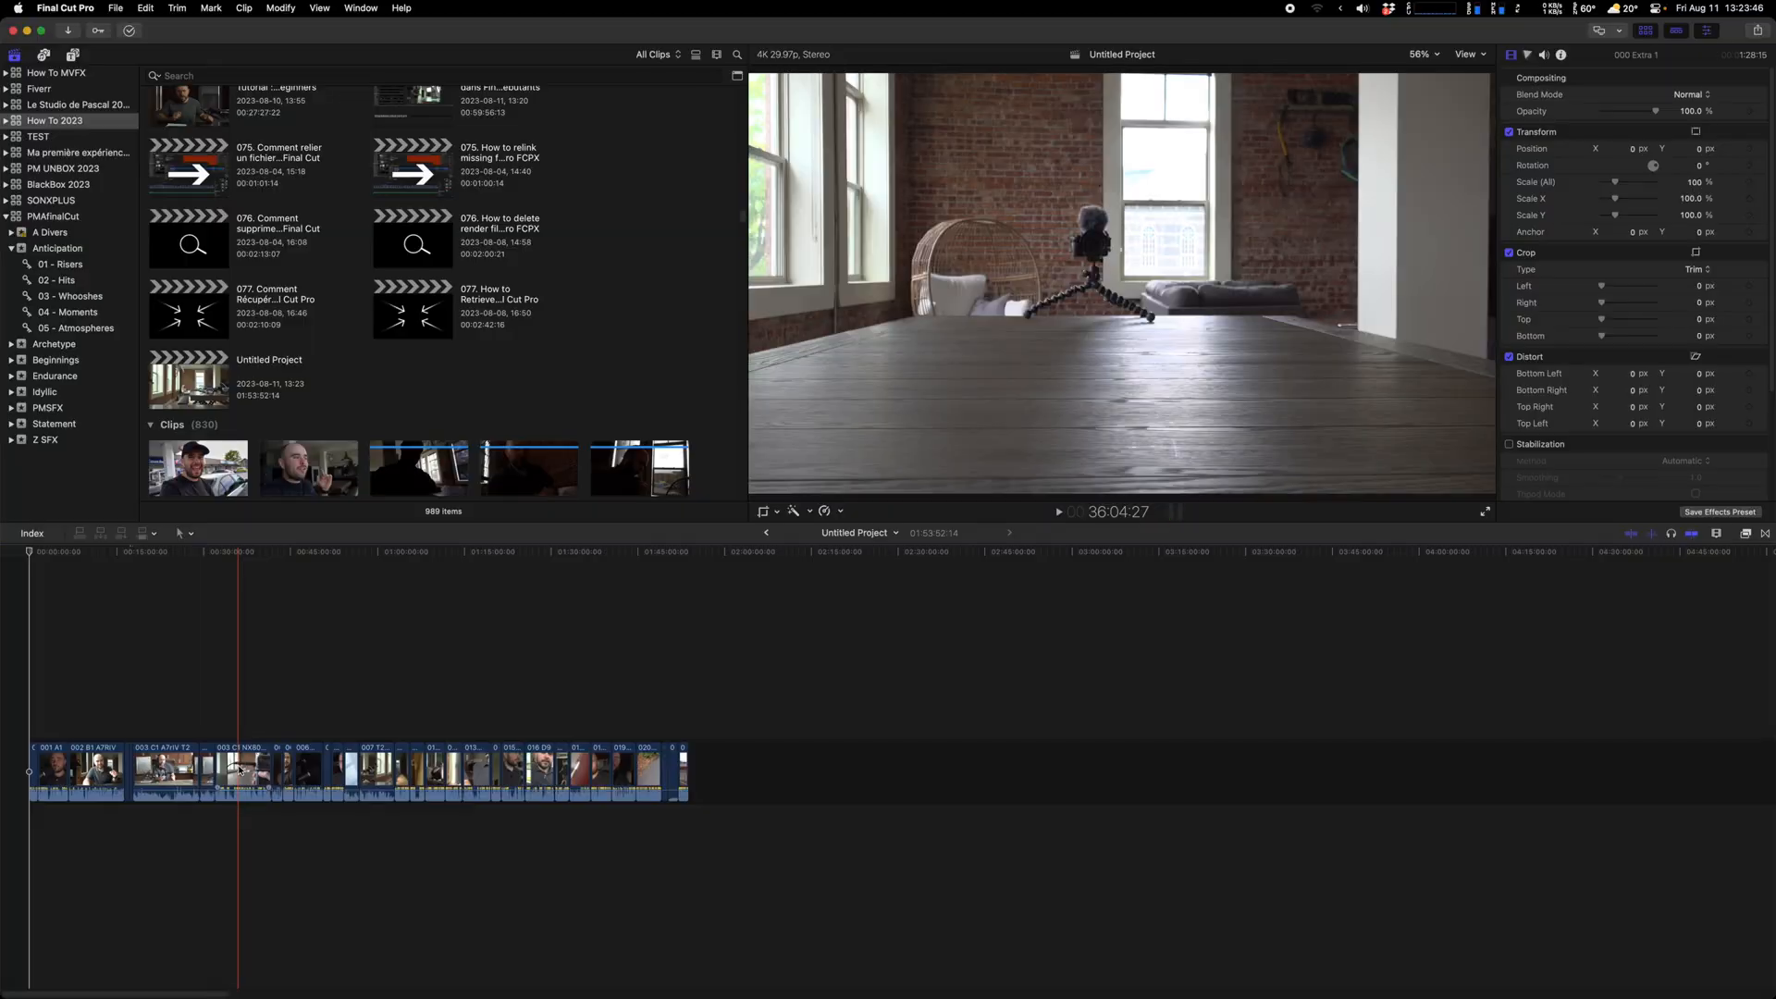
Move the 003 C1 NX80 clip later in the storyline, after clip 013
left_click_drag(240, 770, 240, 758)
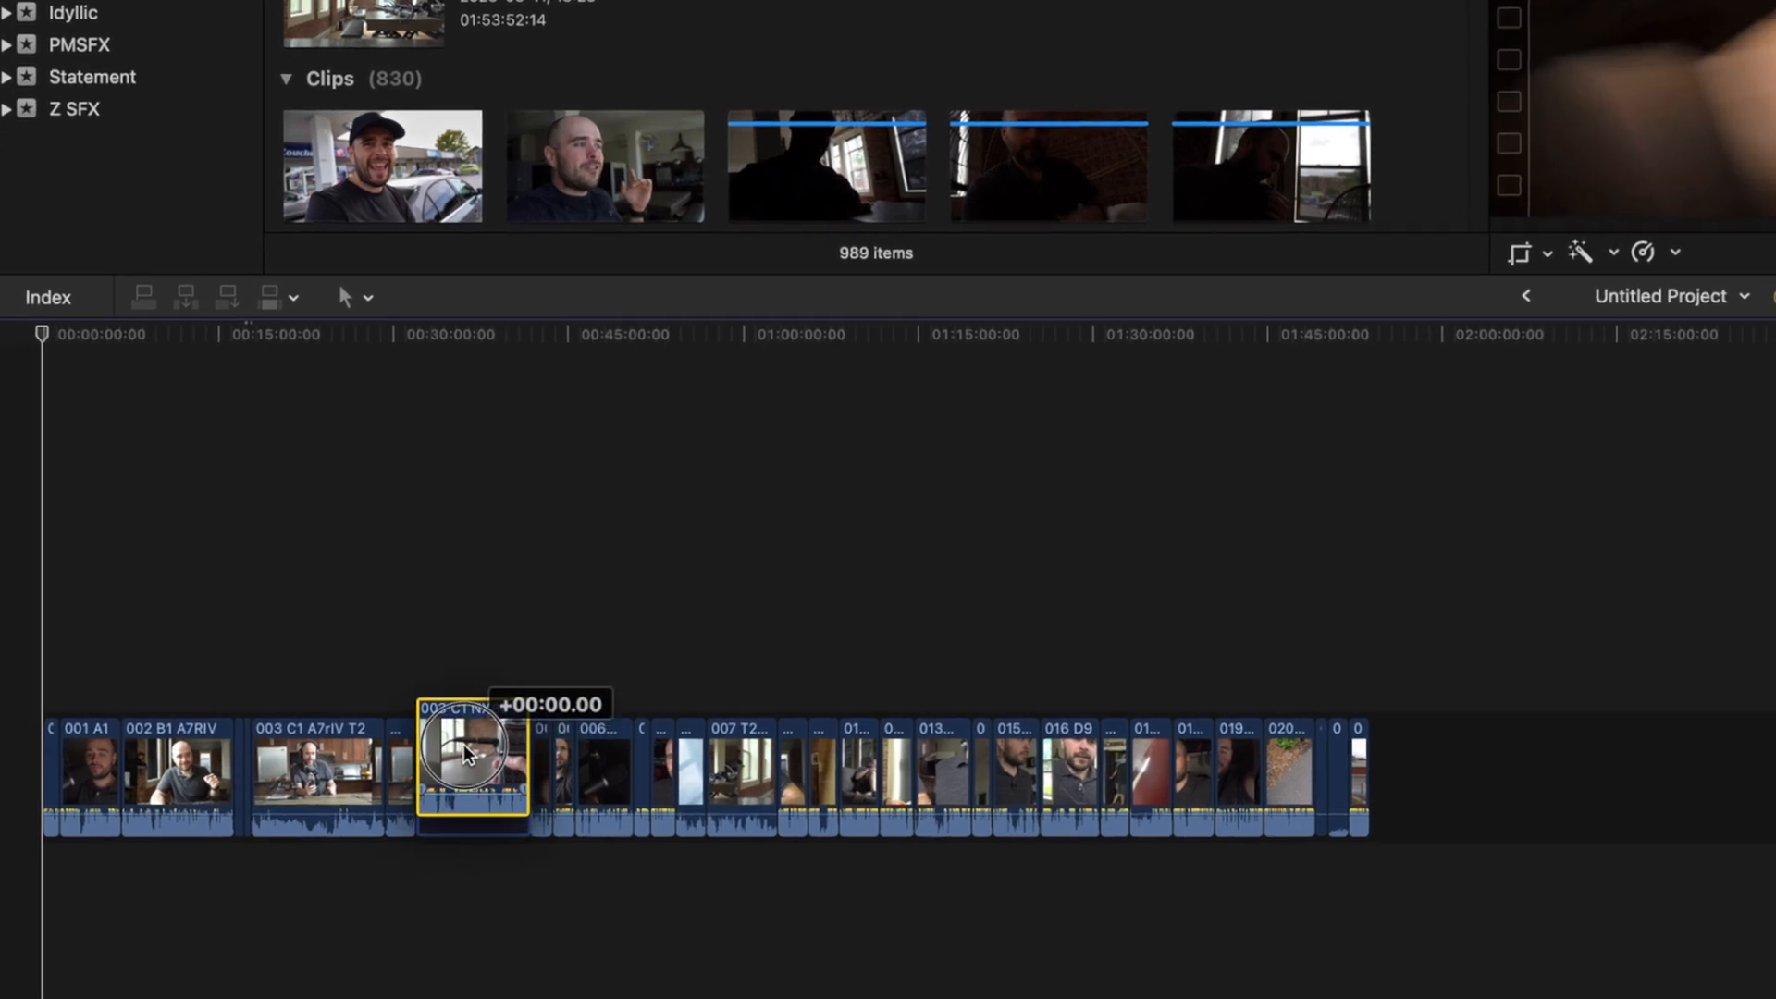
left_click_drag(465, 754, 858, 753)
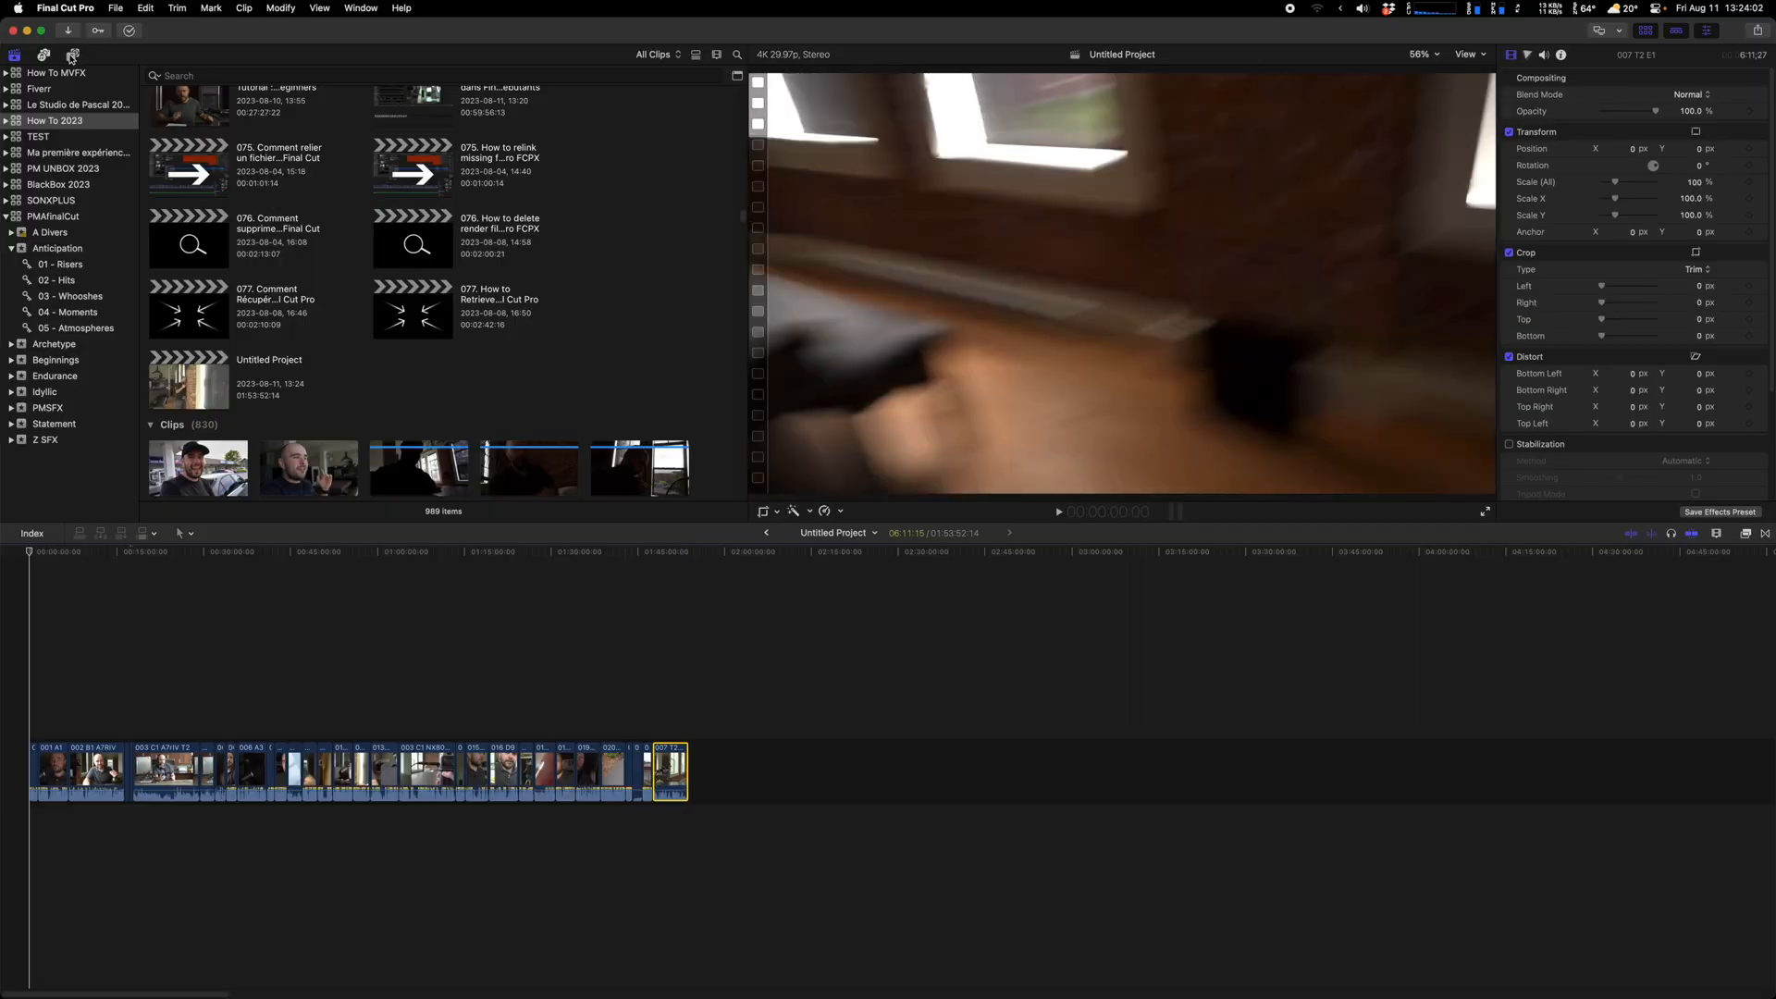
left_click(72, 55)
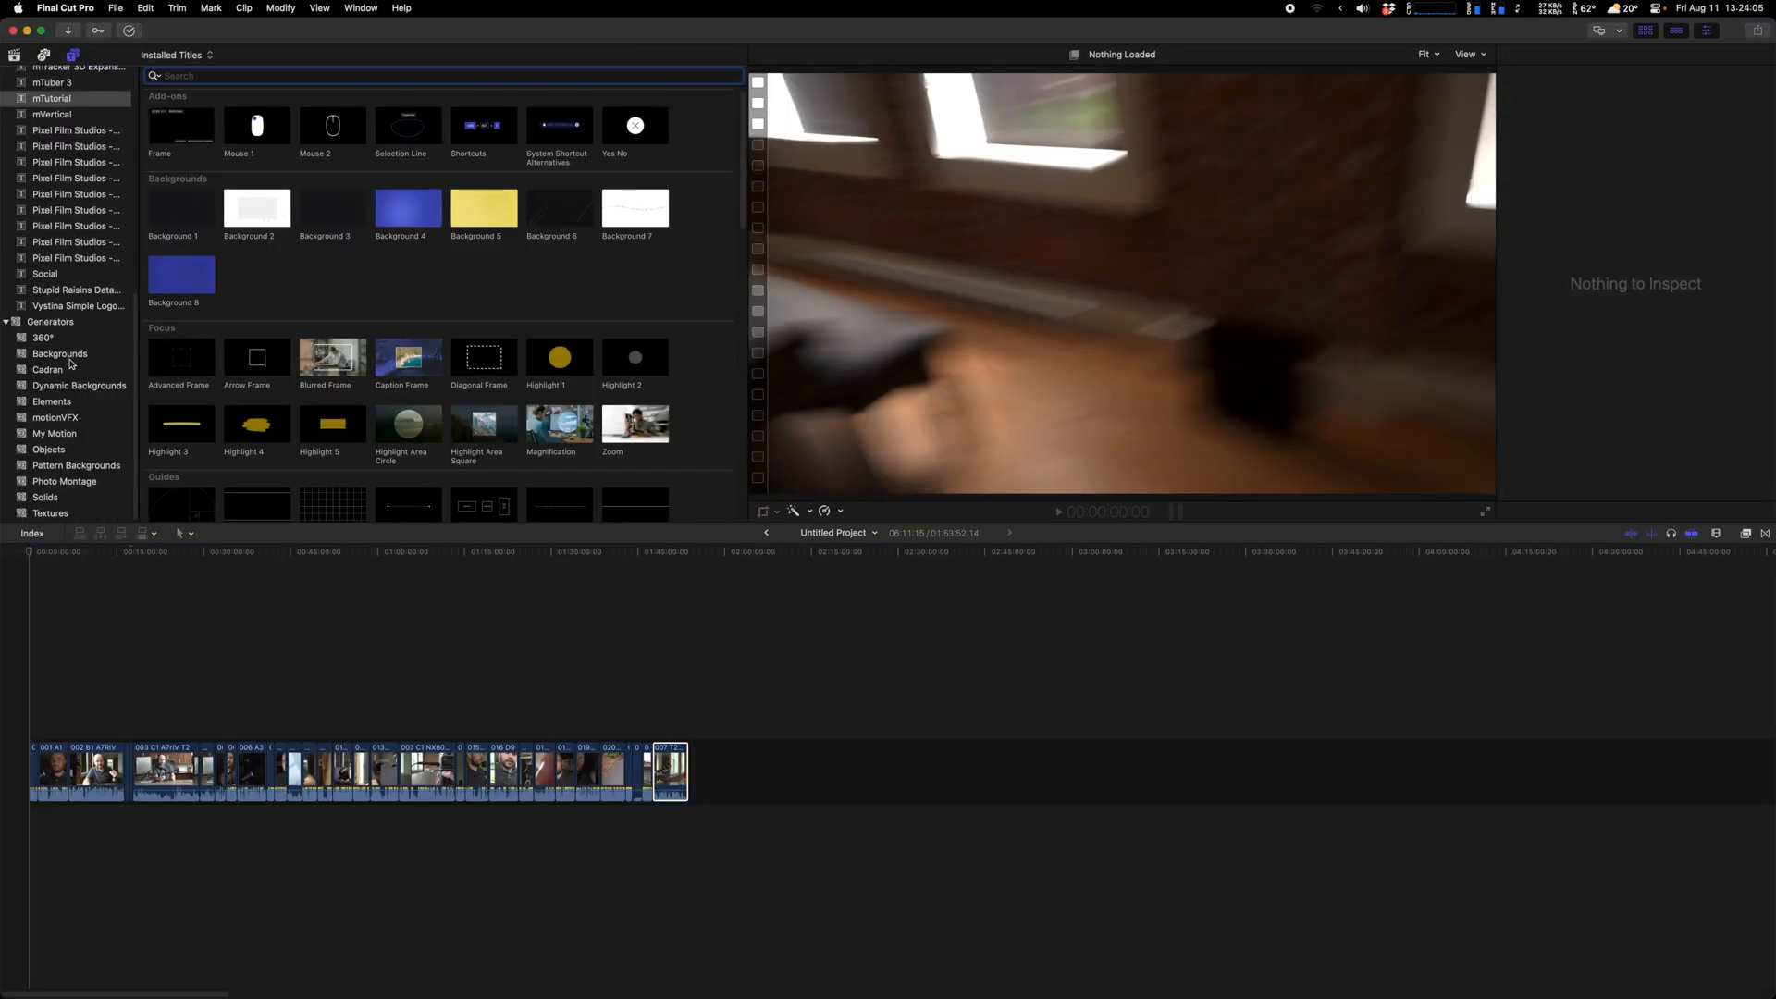
Insert a Custom solid generator into the storyline and lengthen it by about 12 seconds
left_click(44, 498)
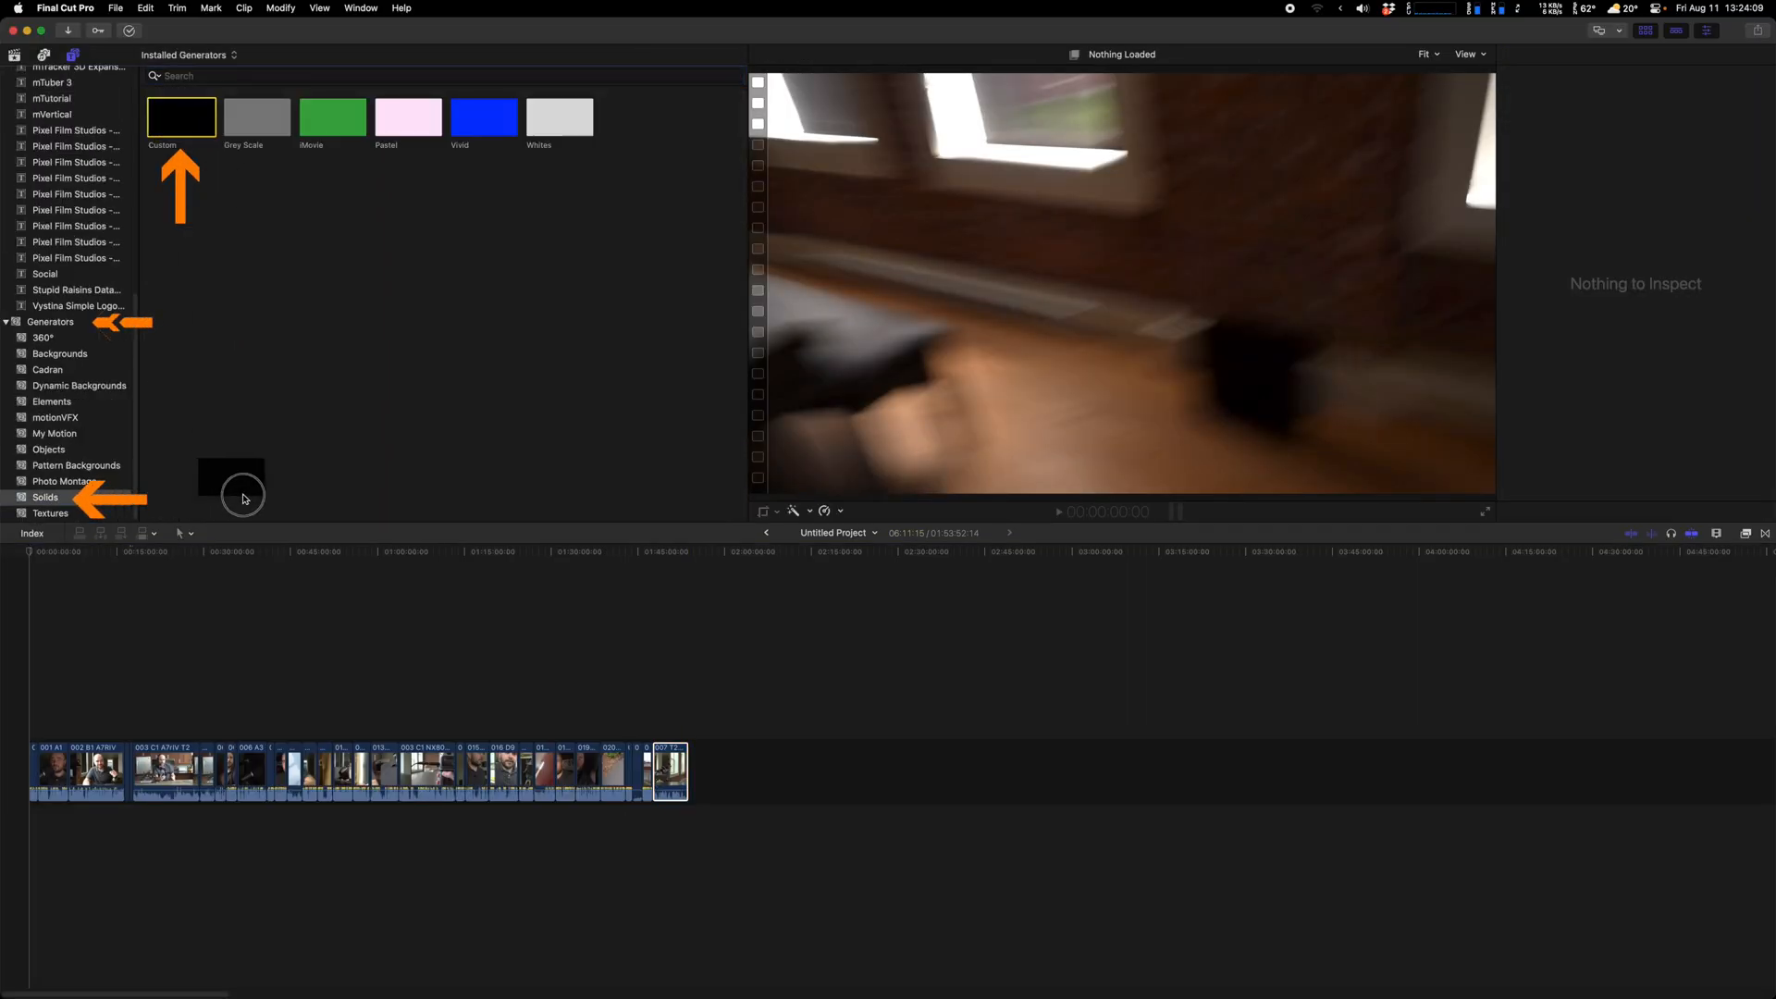
left_click_drag(287, 663, 317, 768)
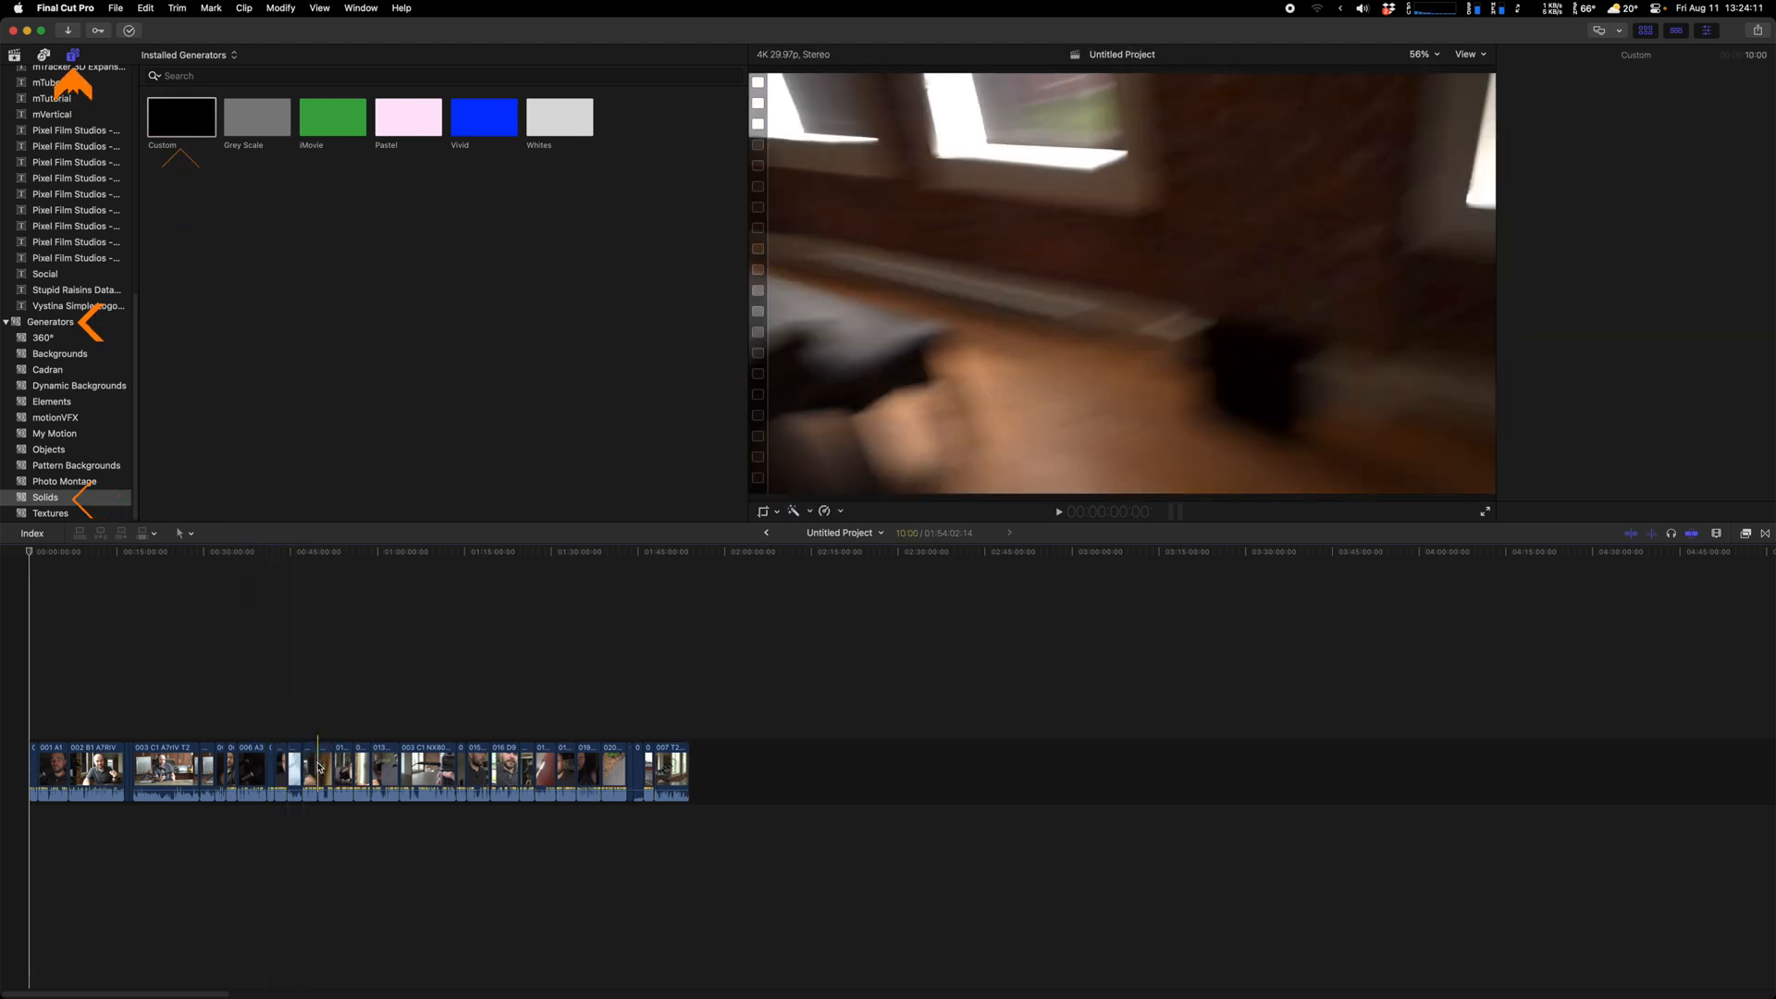
left_click(318, 766)
key("super+equal")
key("super+equal")
key("super+equal")
key("super+equal")
key("super+equal")
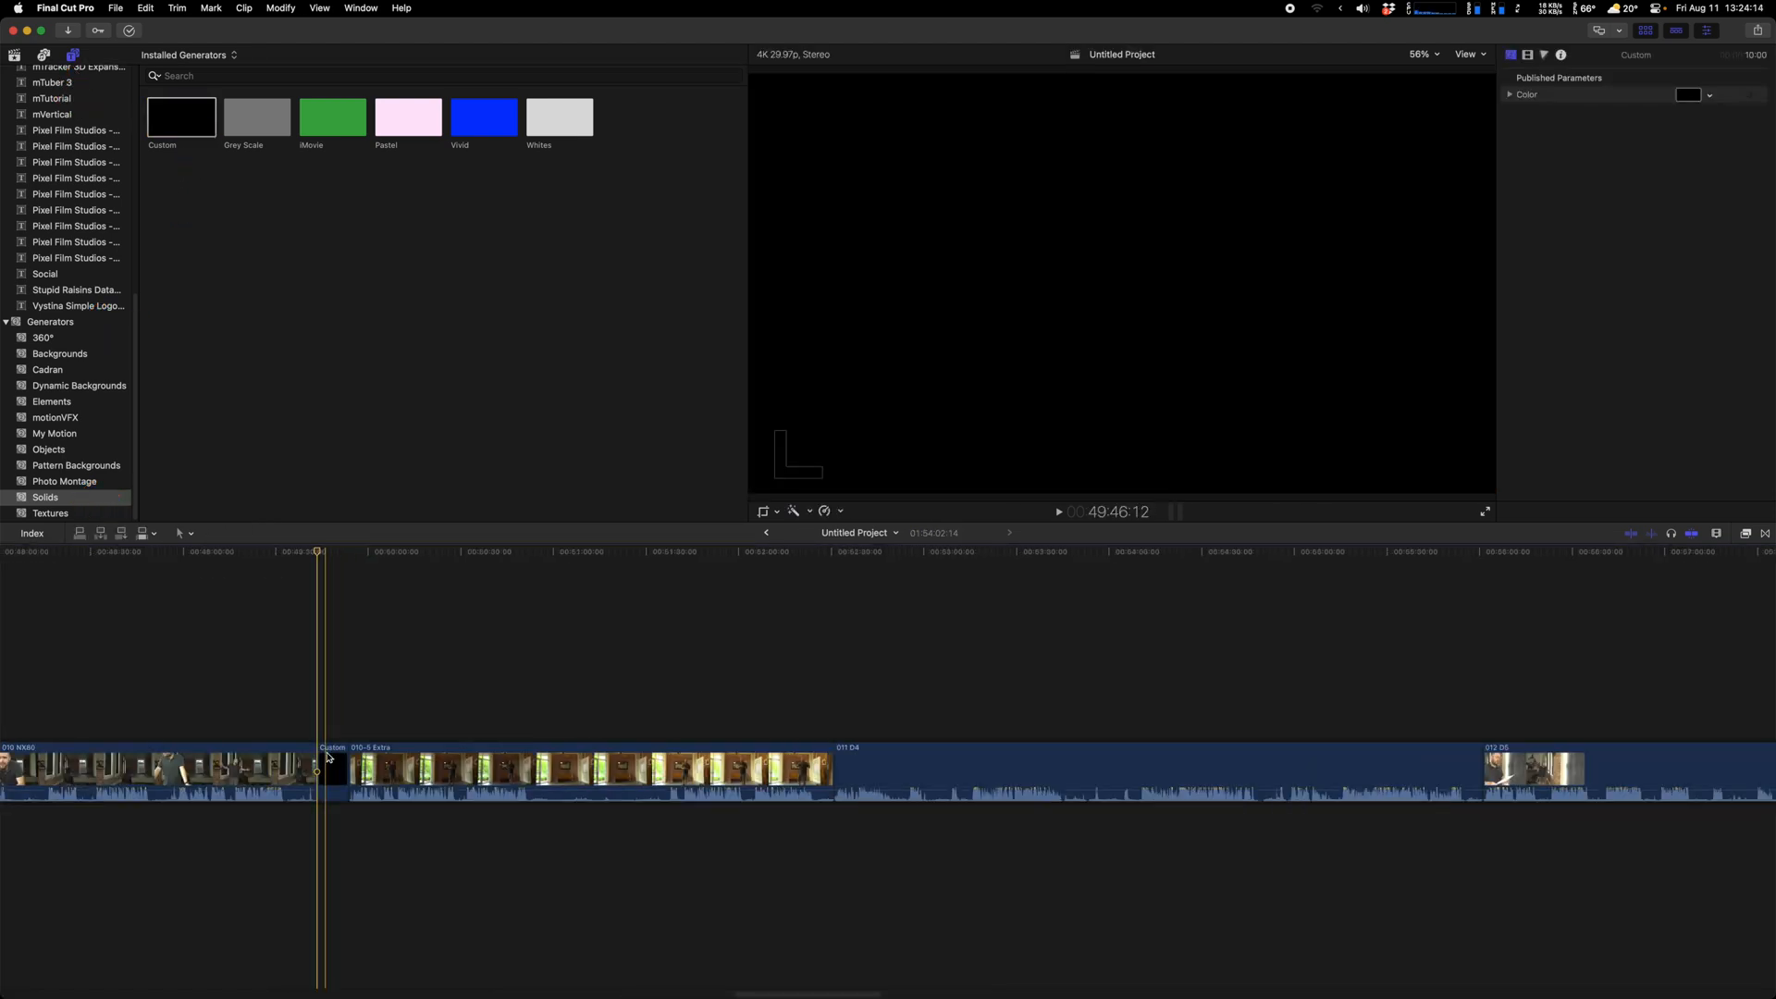
left_click_drag(352, 765, 394, 763)
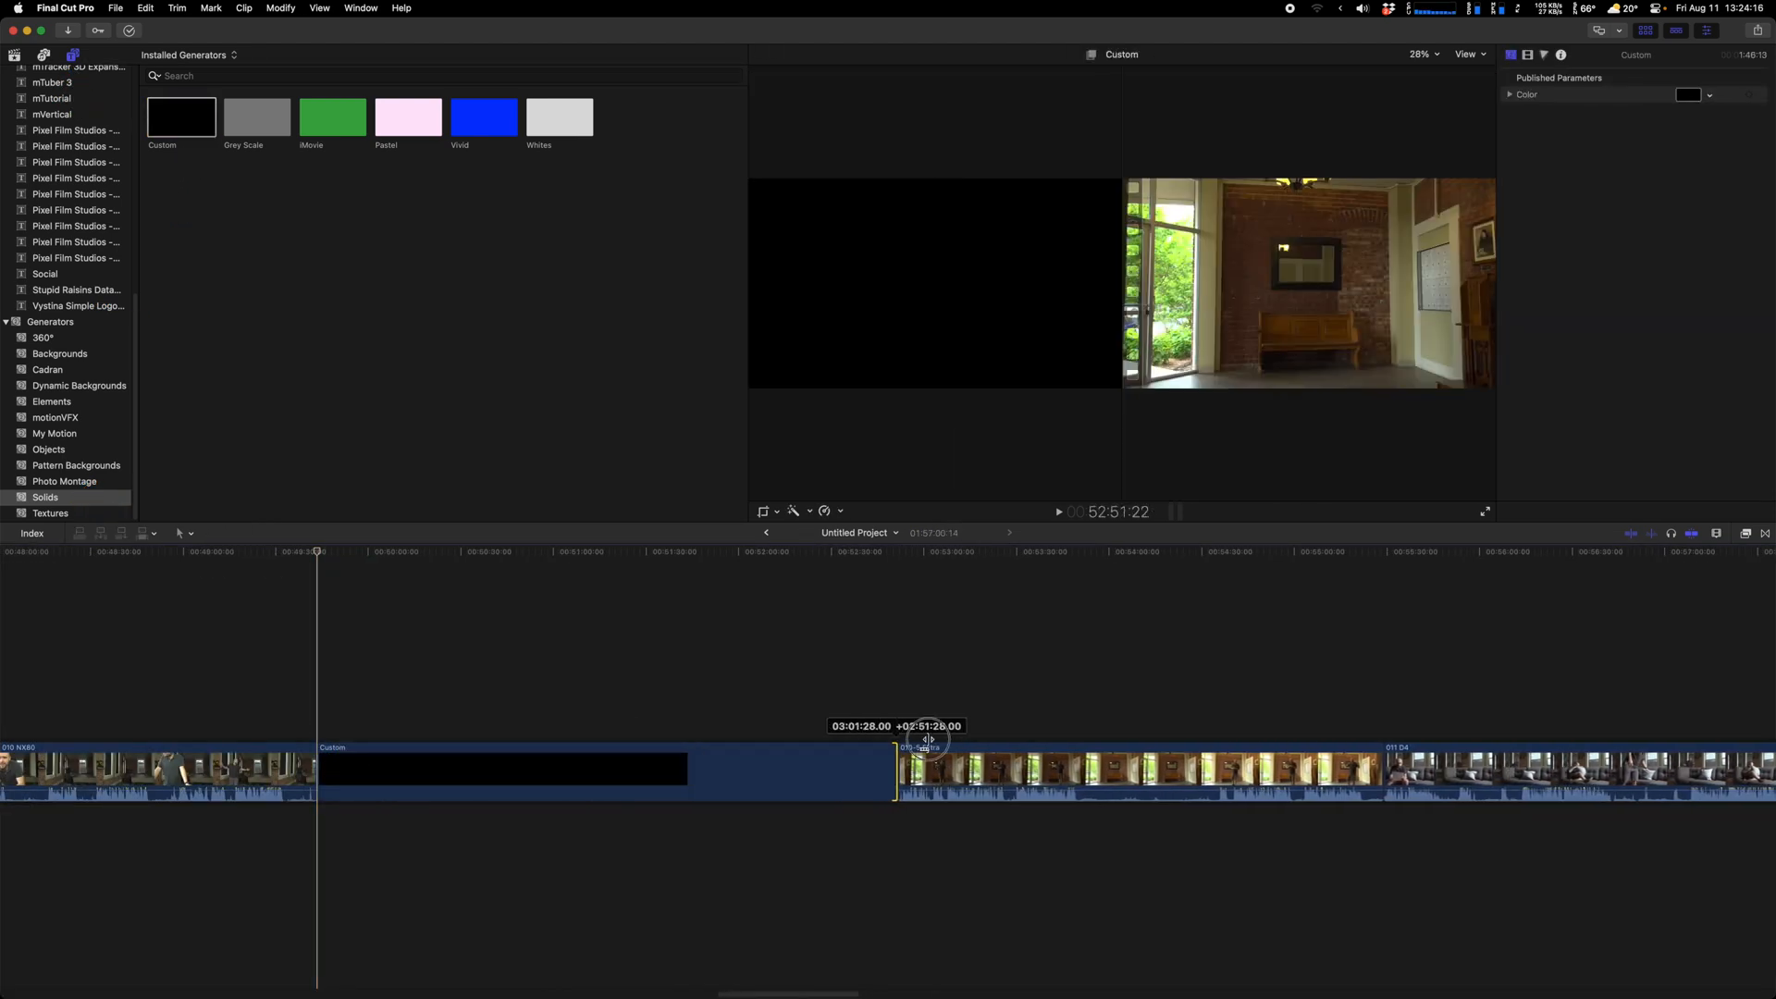
Connect the 010-5 Extra clip above the Custom solid and shorten it
left_click_drag(1267, 769, 1057, 686)
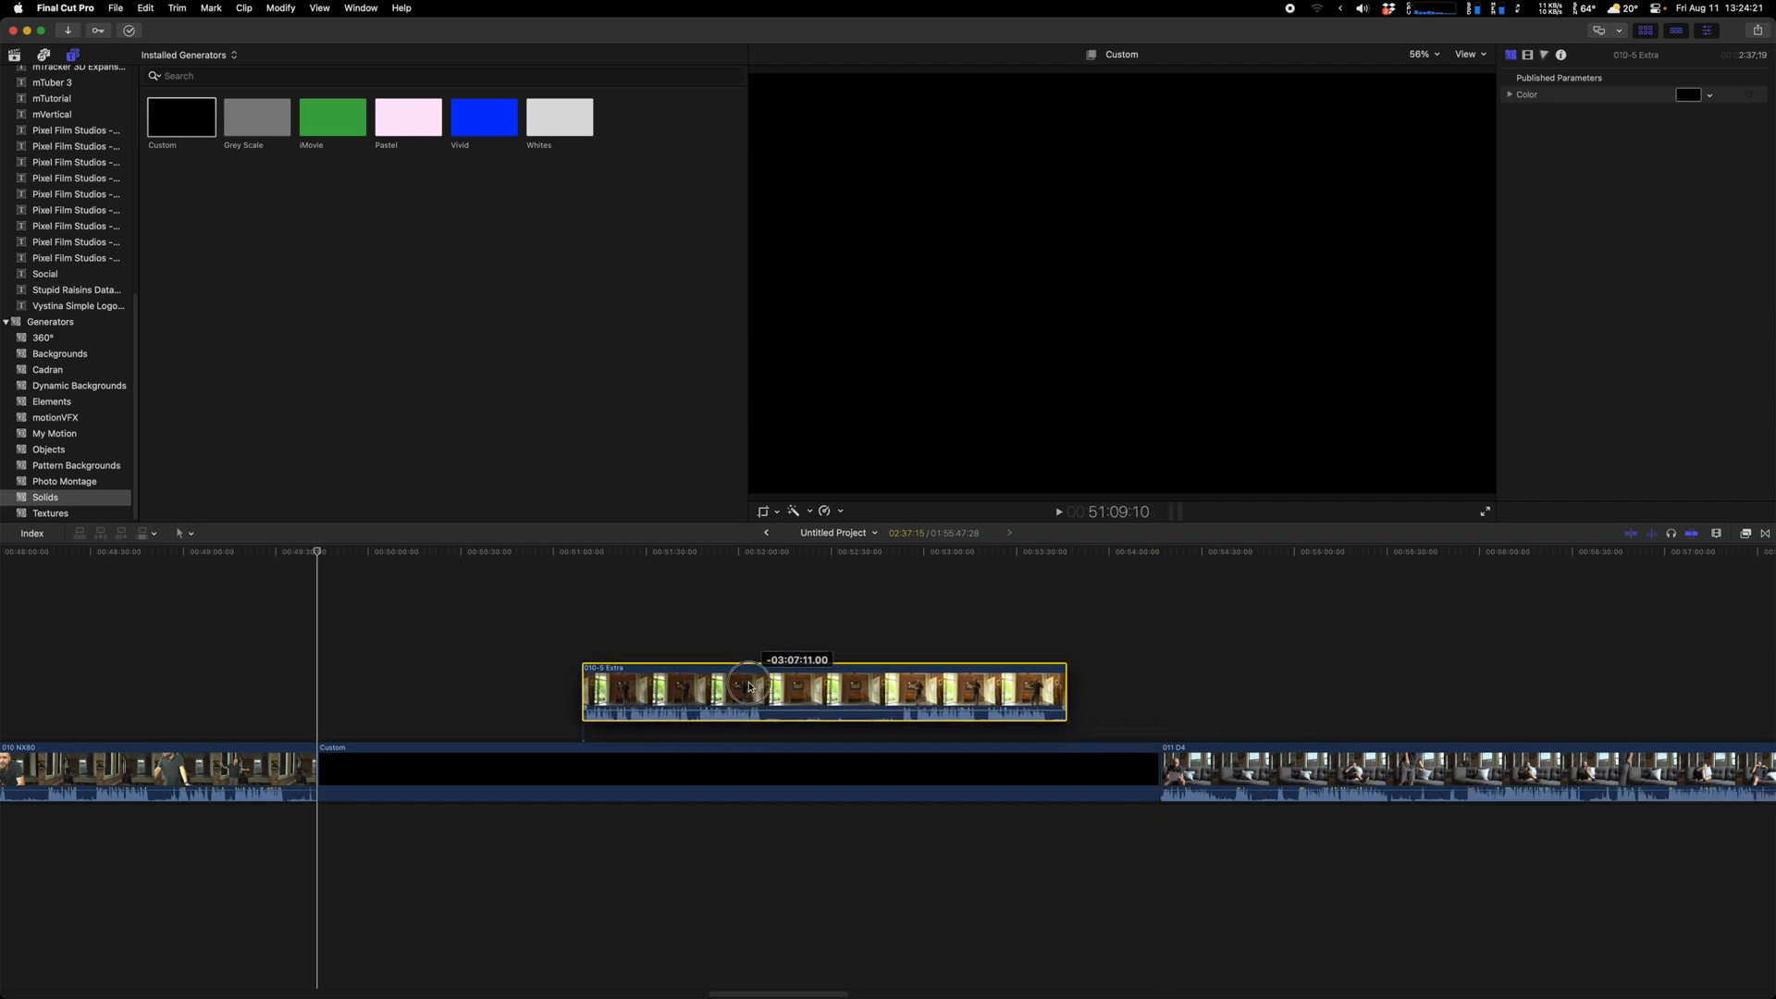
left_click_drag(749, 685, 749, 700)
left_click_drag(1065, 705, 766, 705)
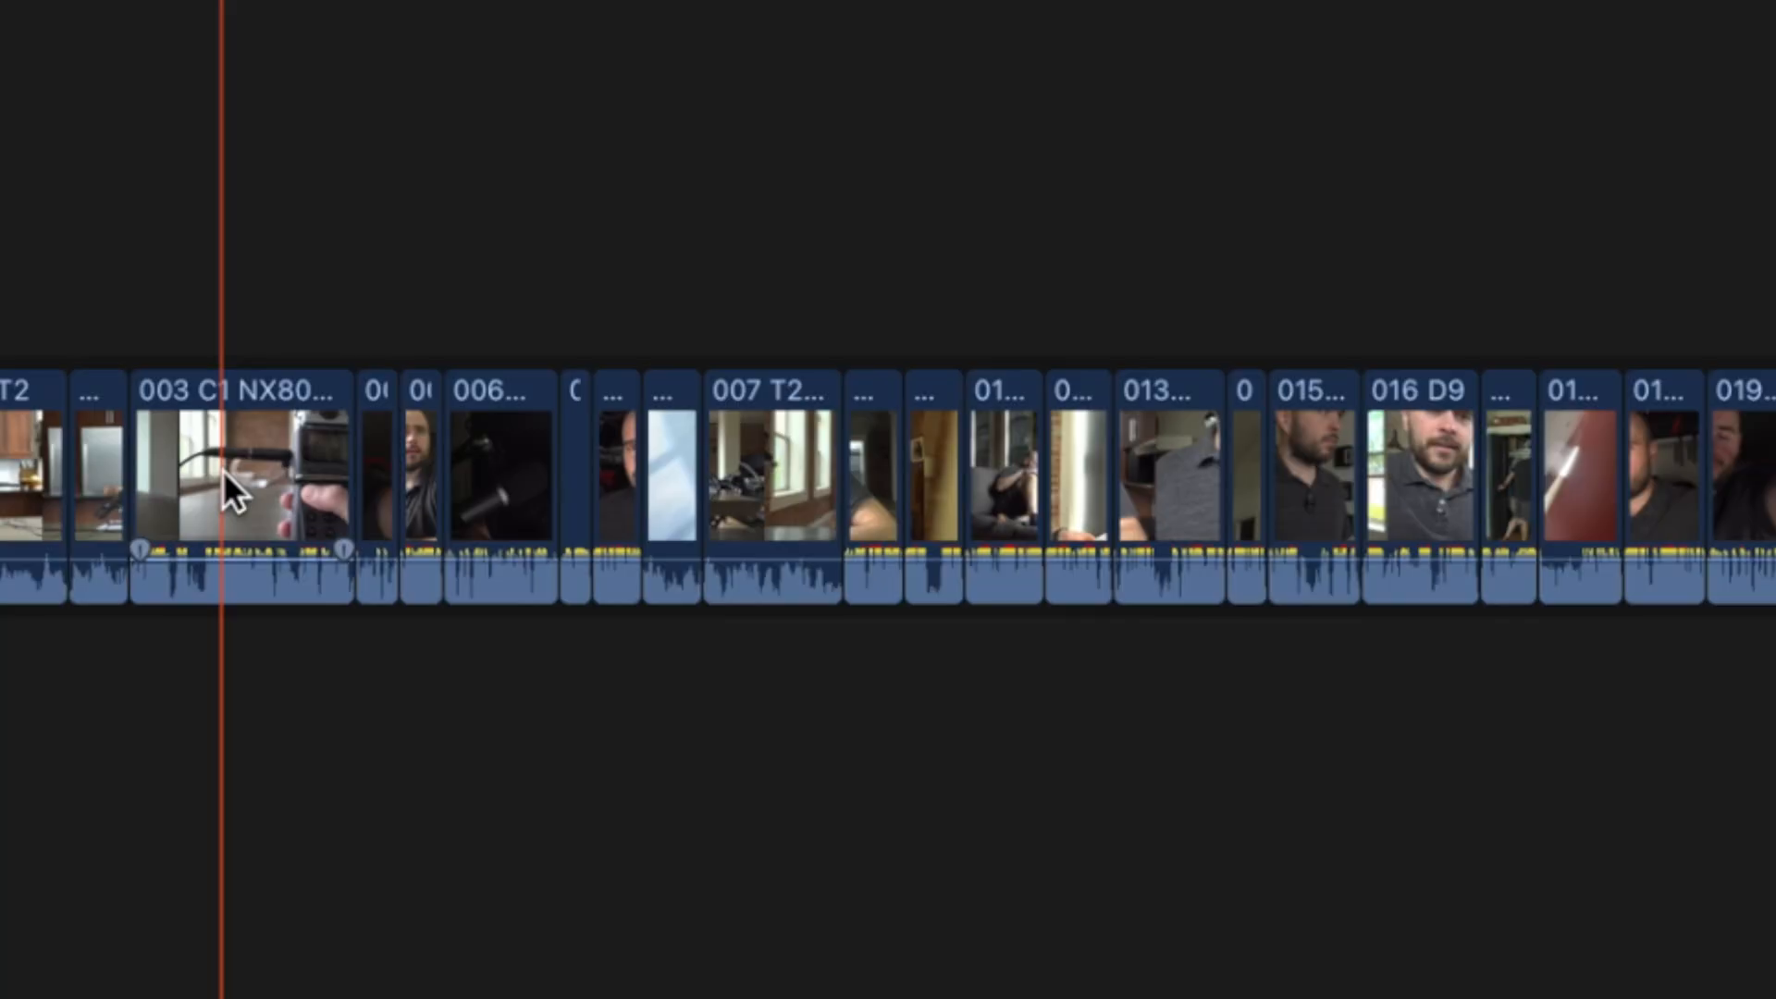
left_click(224, 472)
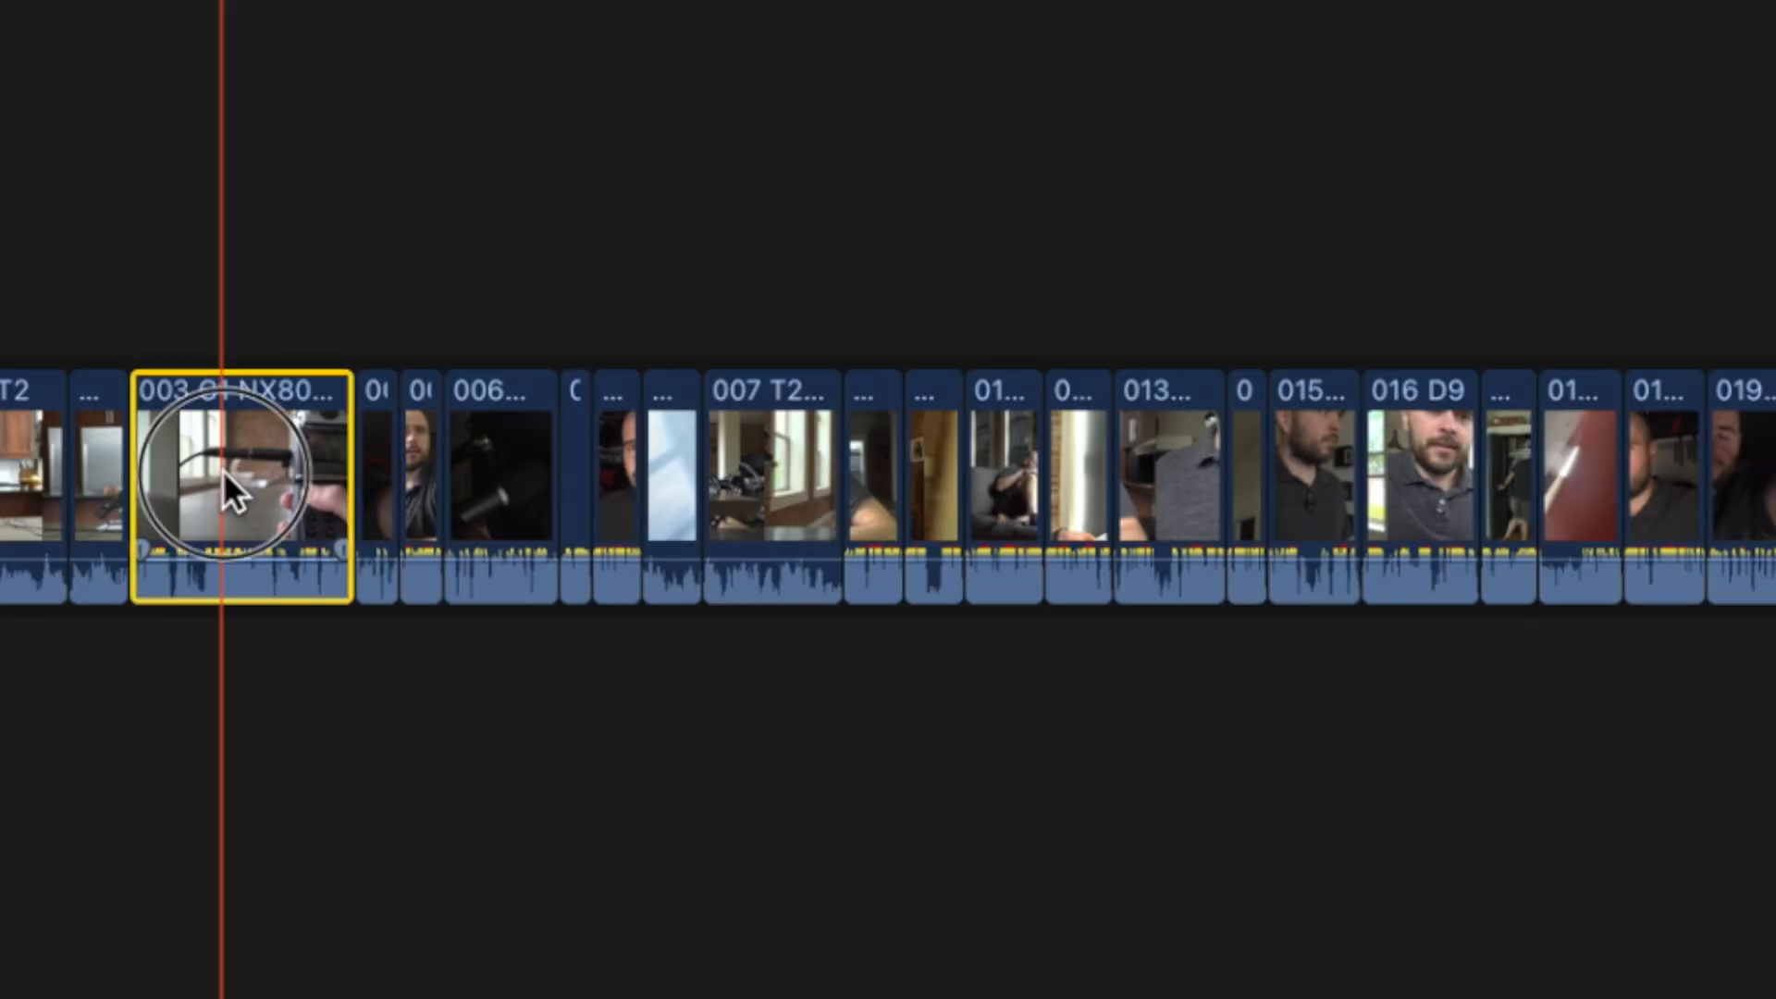
Move clip 003 after clip 013 and connect the mTitle Cinematic title above the 011 D4 sofa clip
left_click_drag(224, 470, 224, 374)
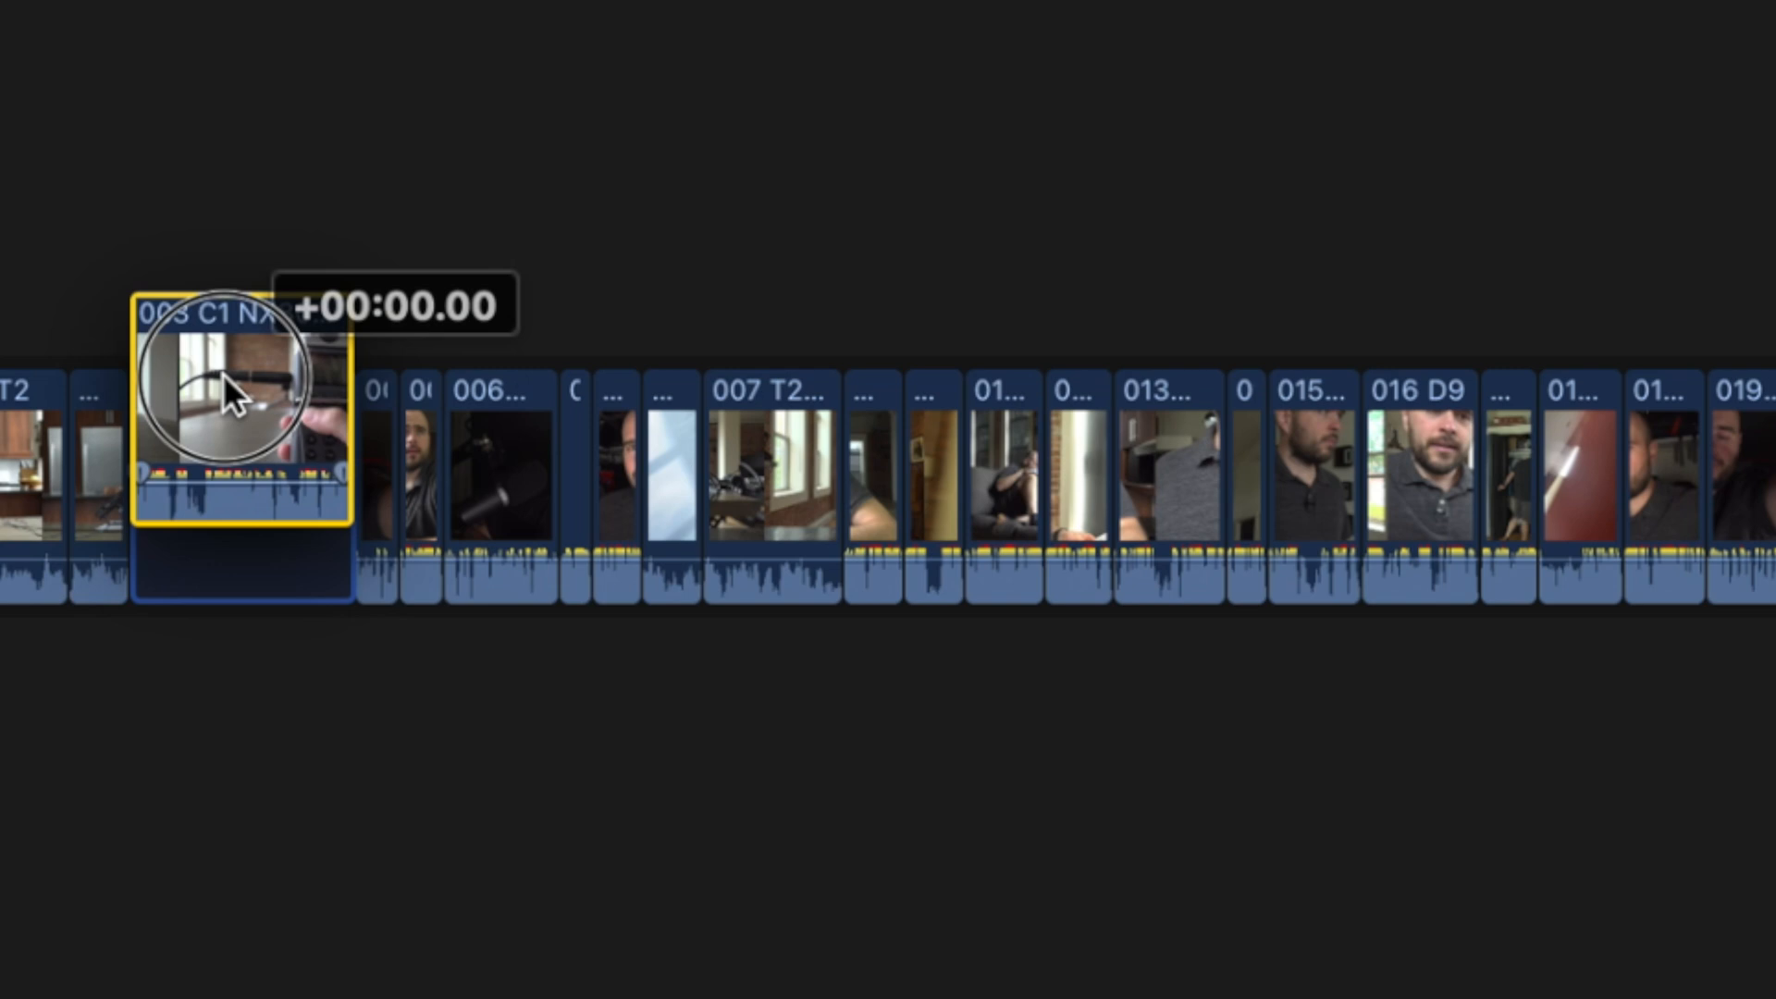
left_click_drag(224, 373, 977, 422)
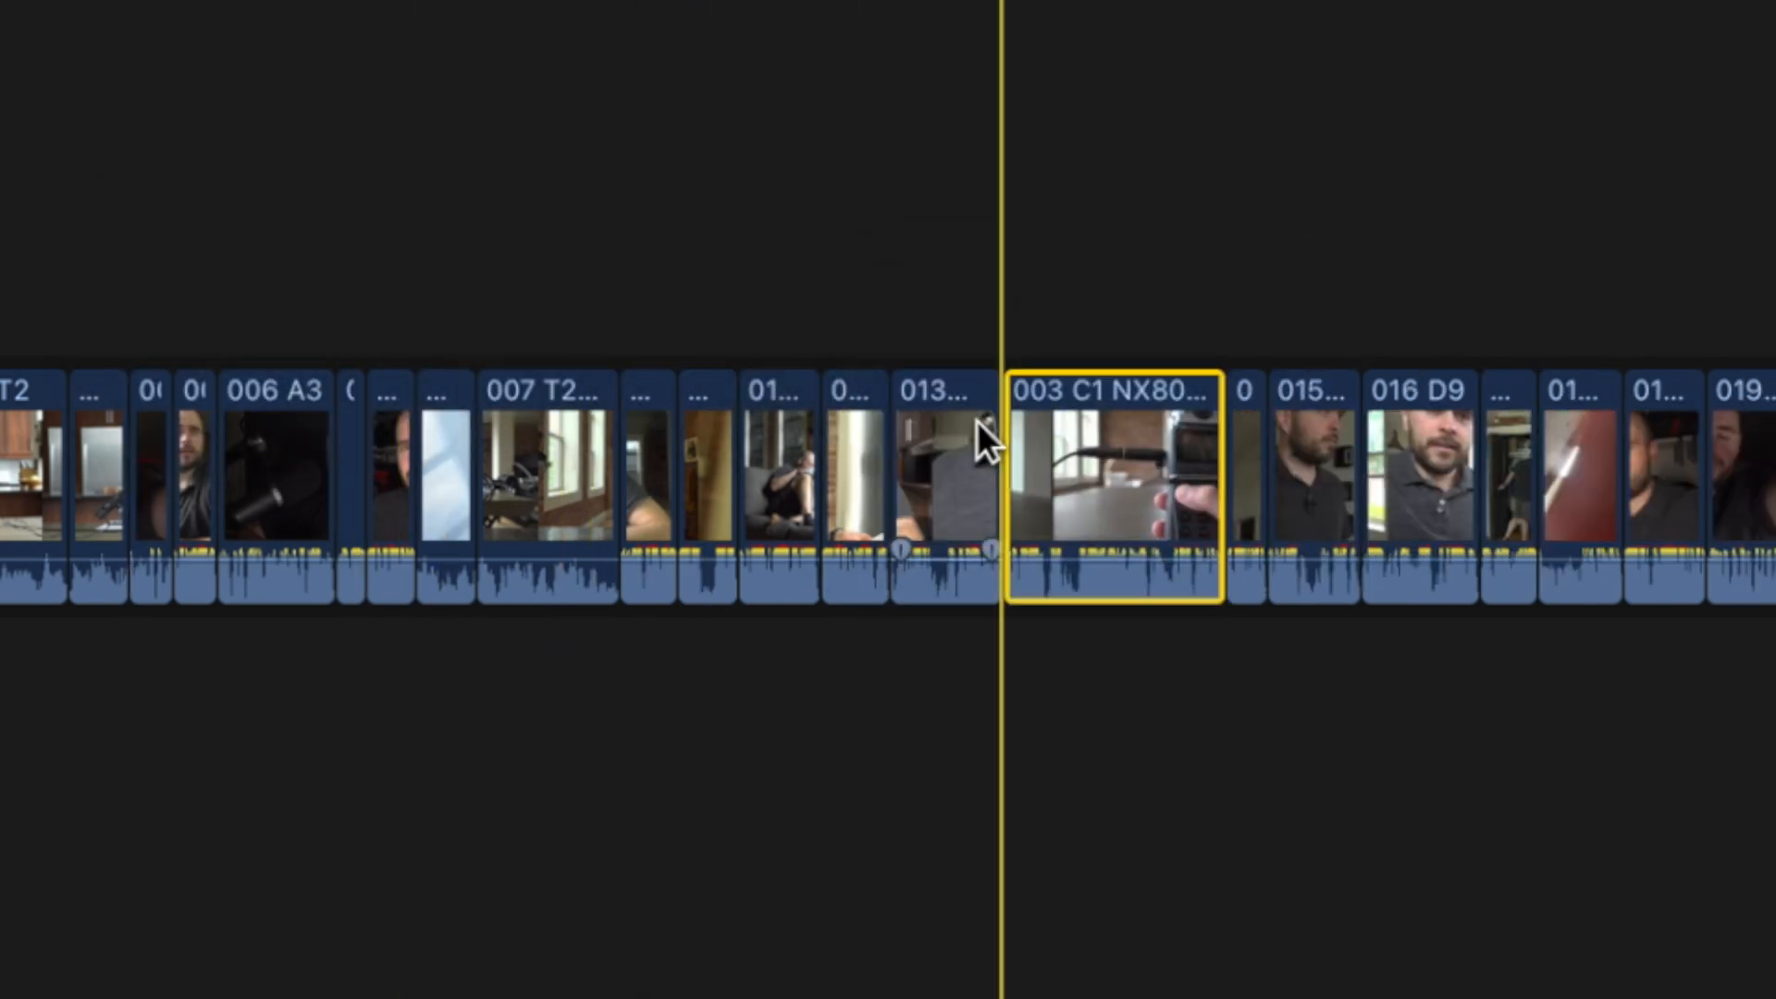
left_click(534, 482)
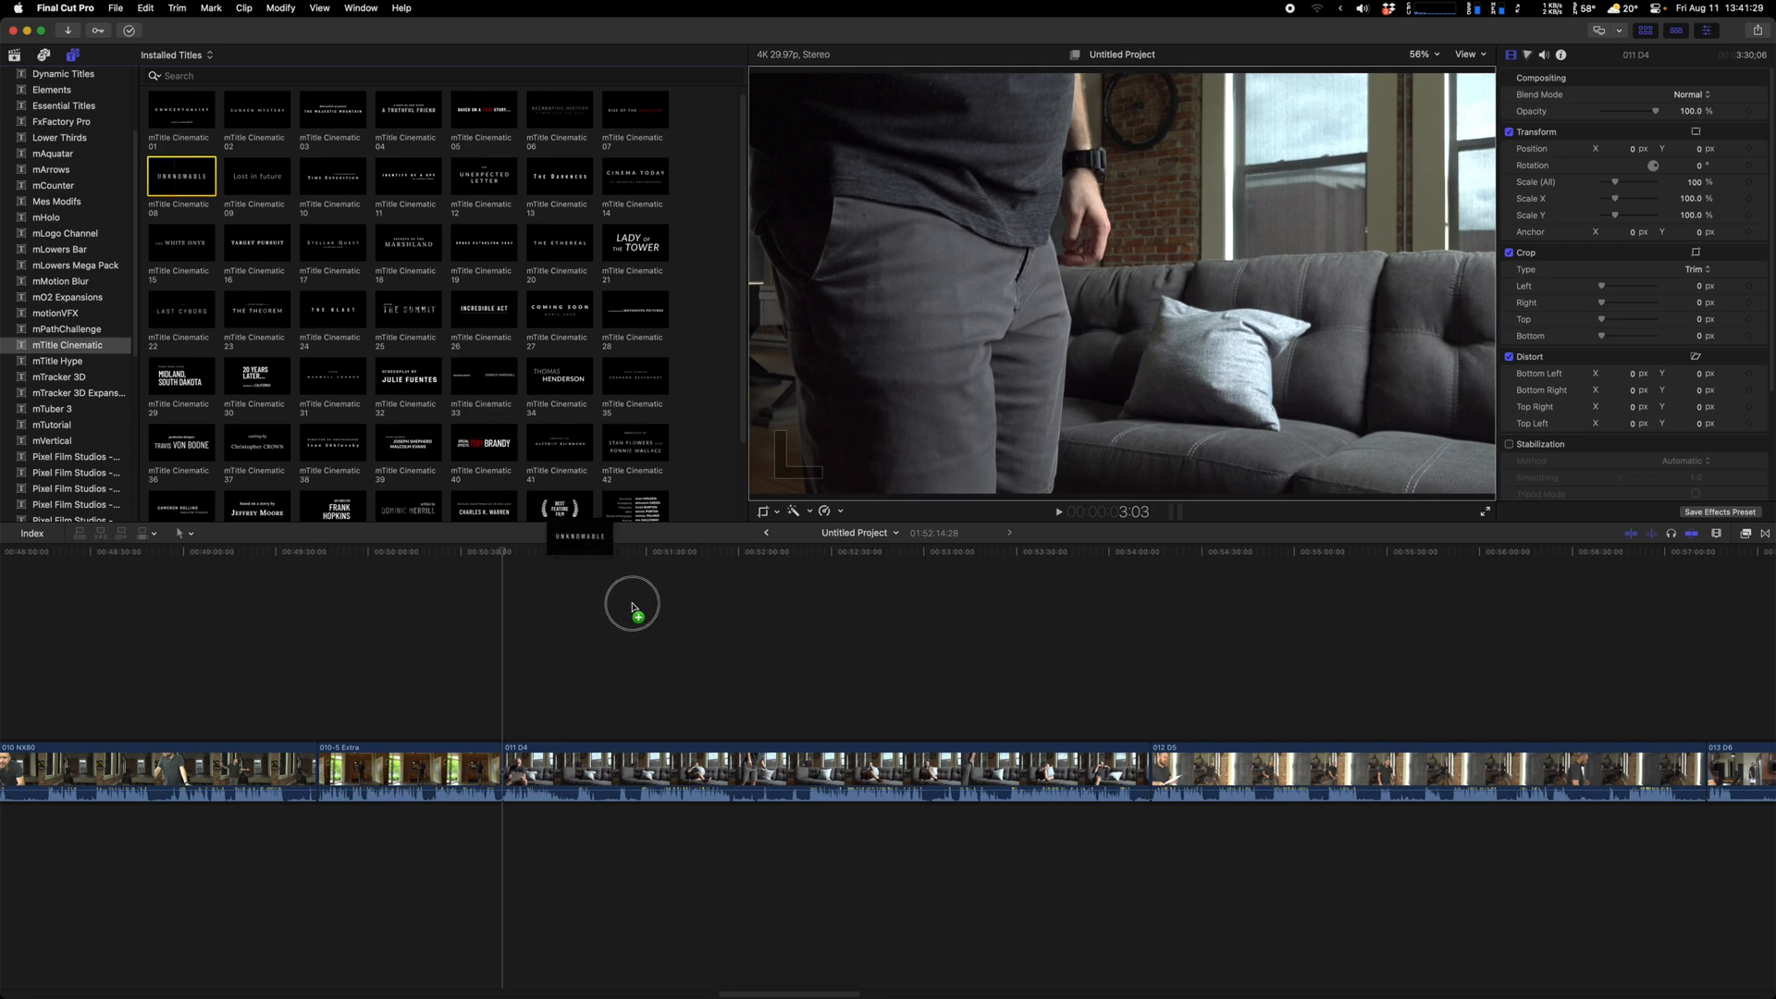
left_click_drag(631, 608, 670, 702)
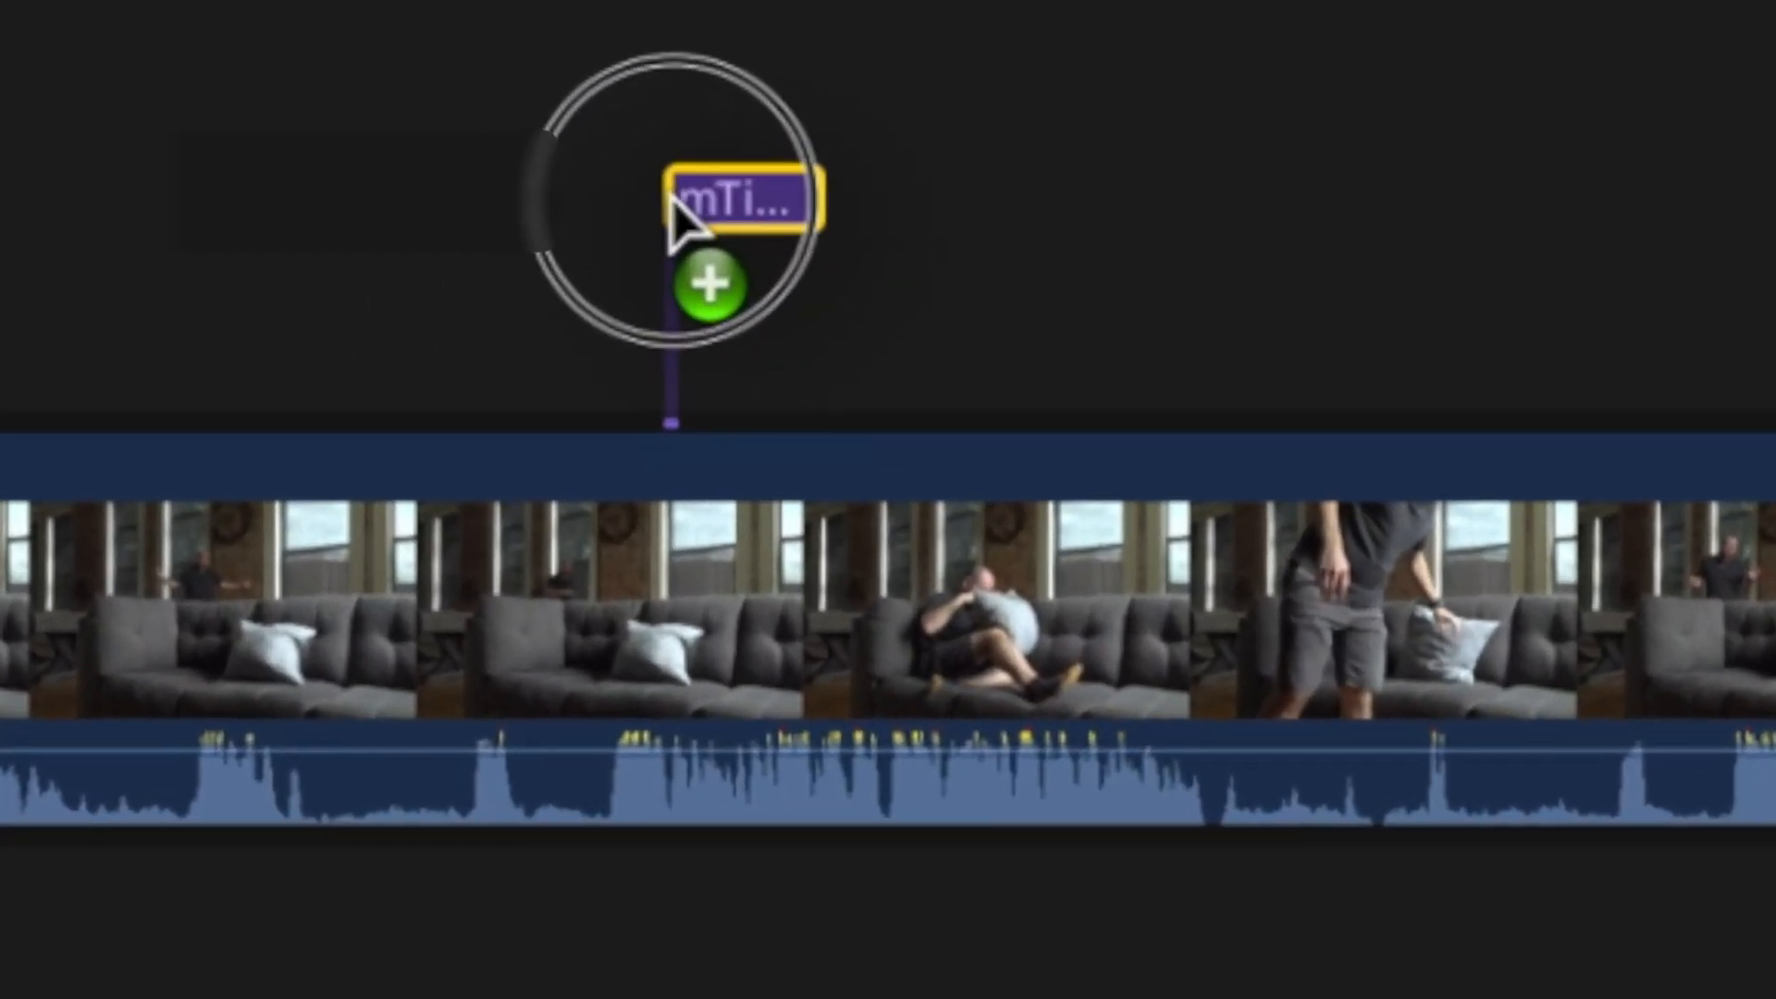
left_click_drag(674, 208, 714, 214)
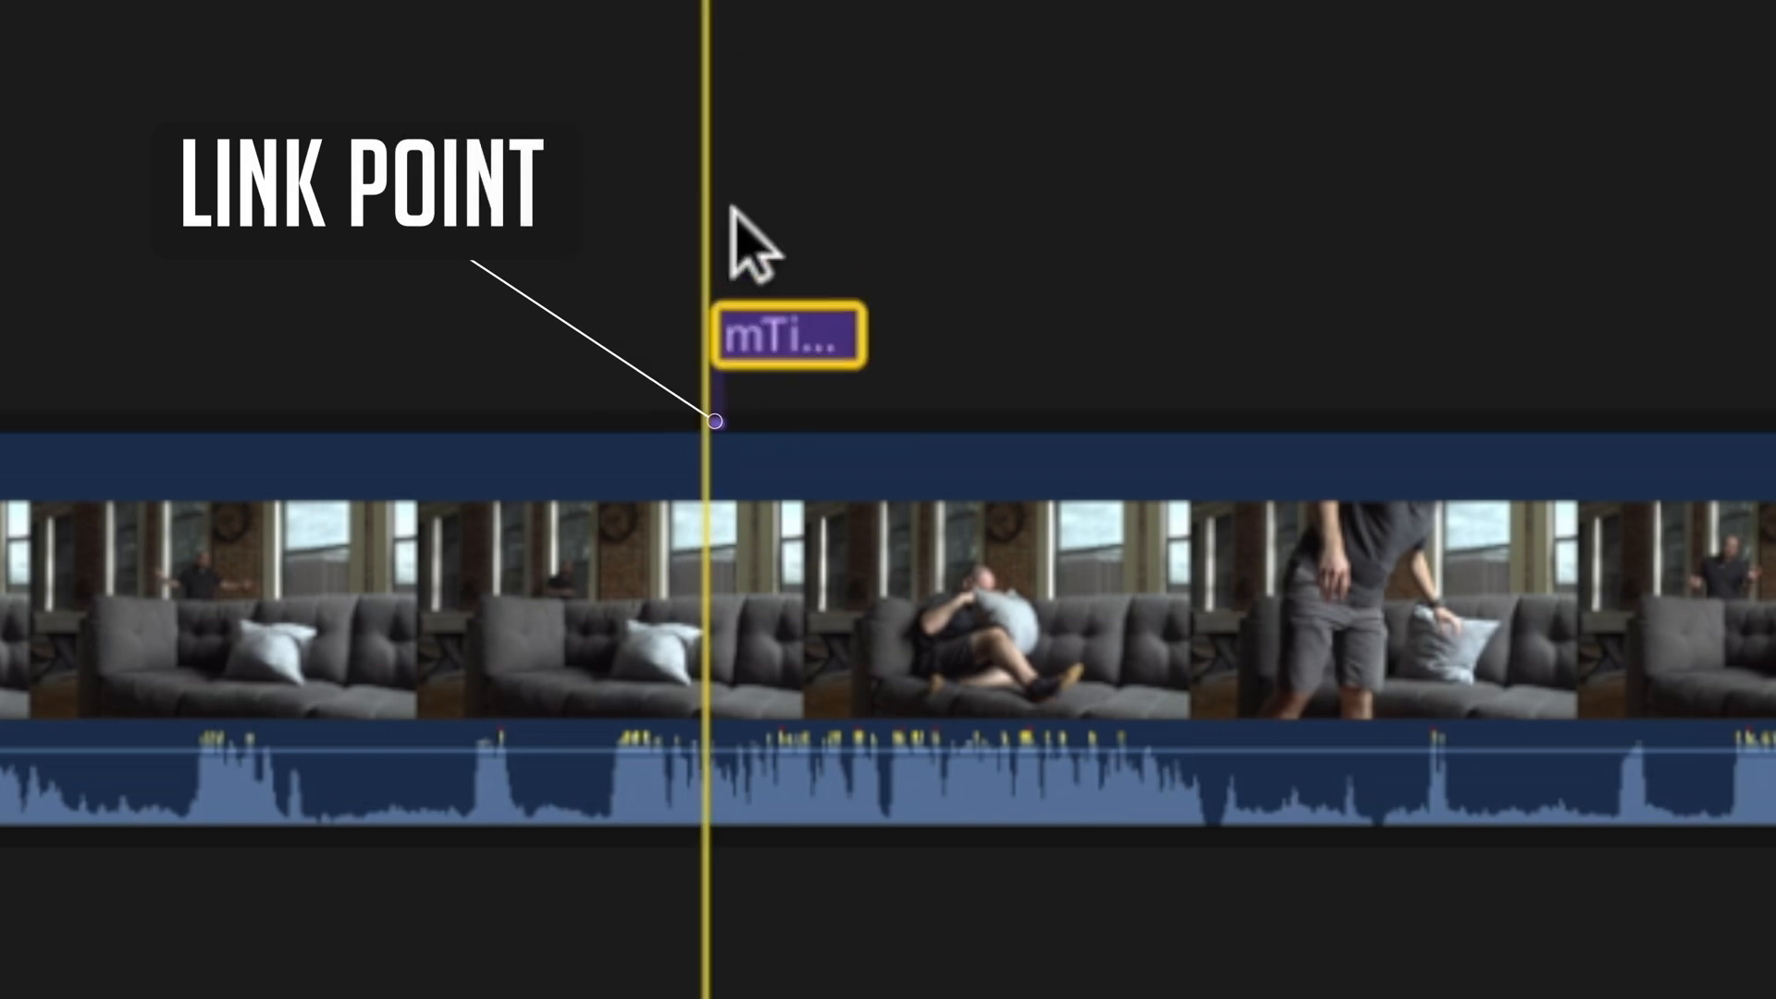
Slide the connected title later along 011 D4 and move 010-5 Extra just before 011 D4
left_click_drag(853, 337, 1489, 351)
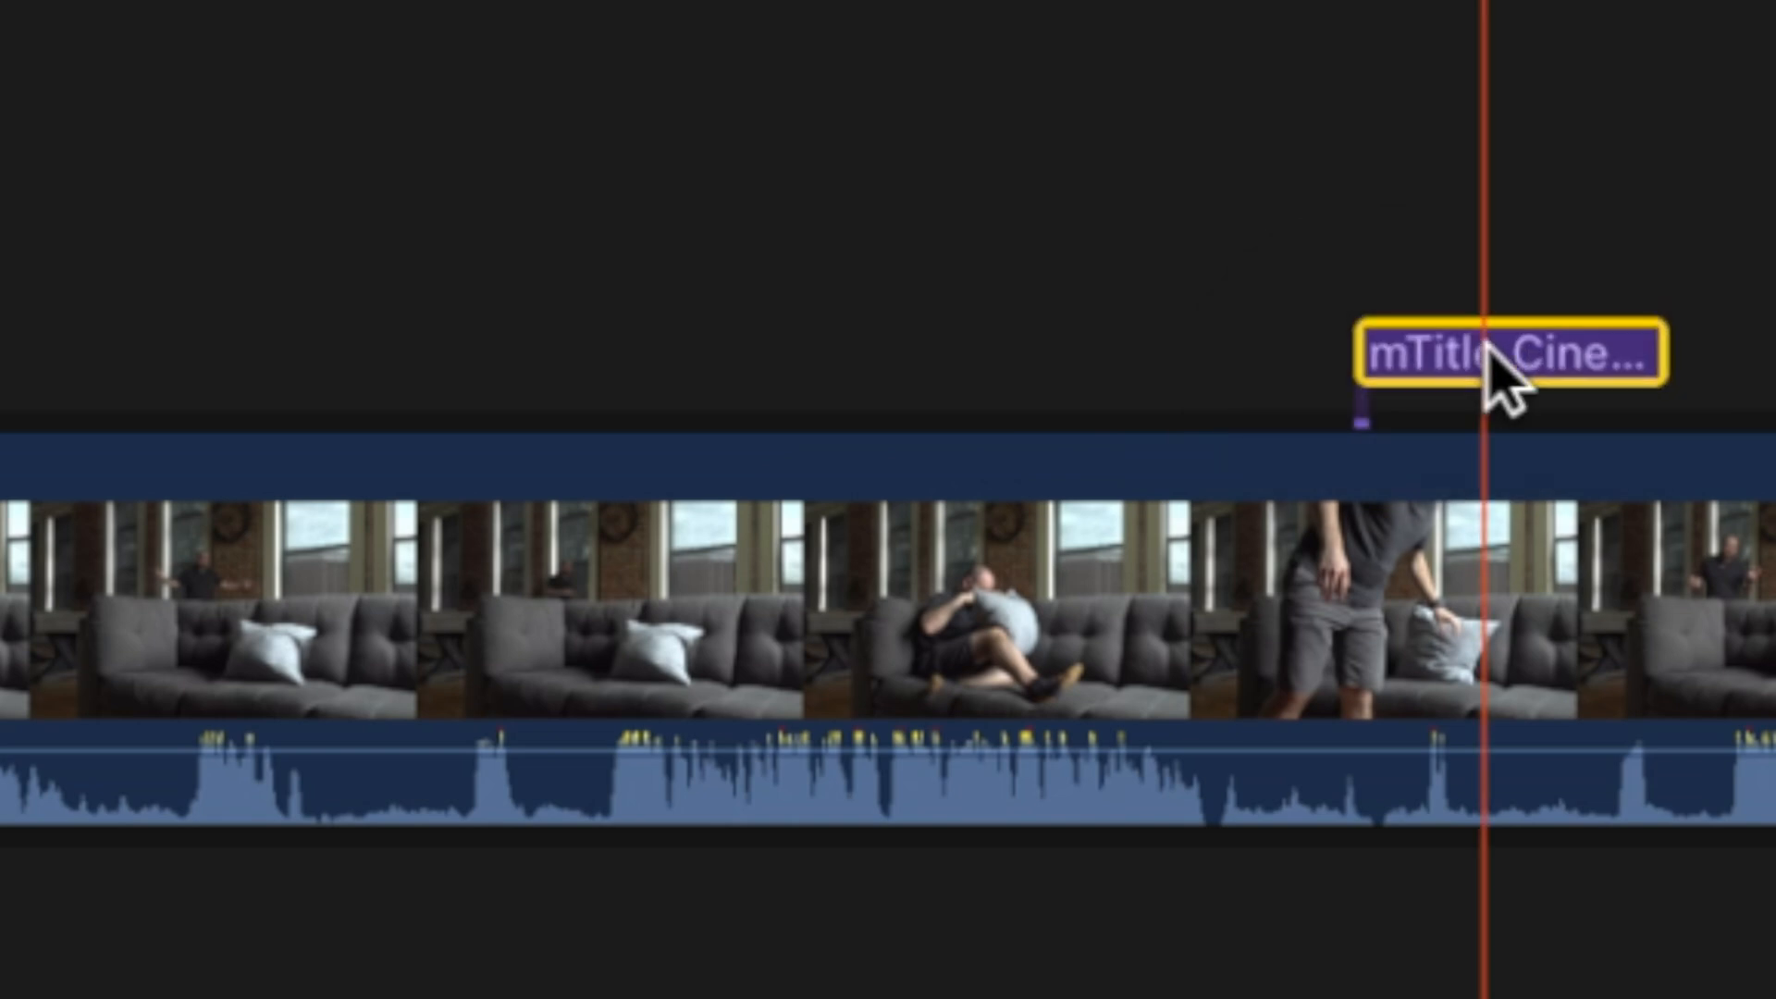
left_click(518, 521)
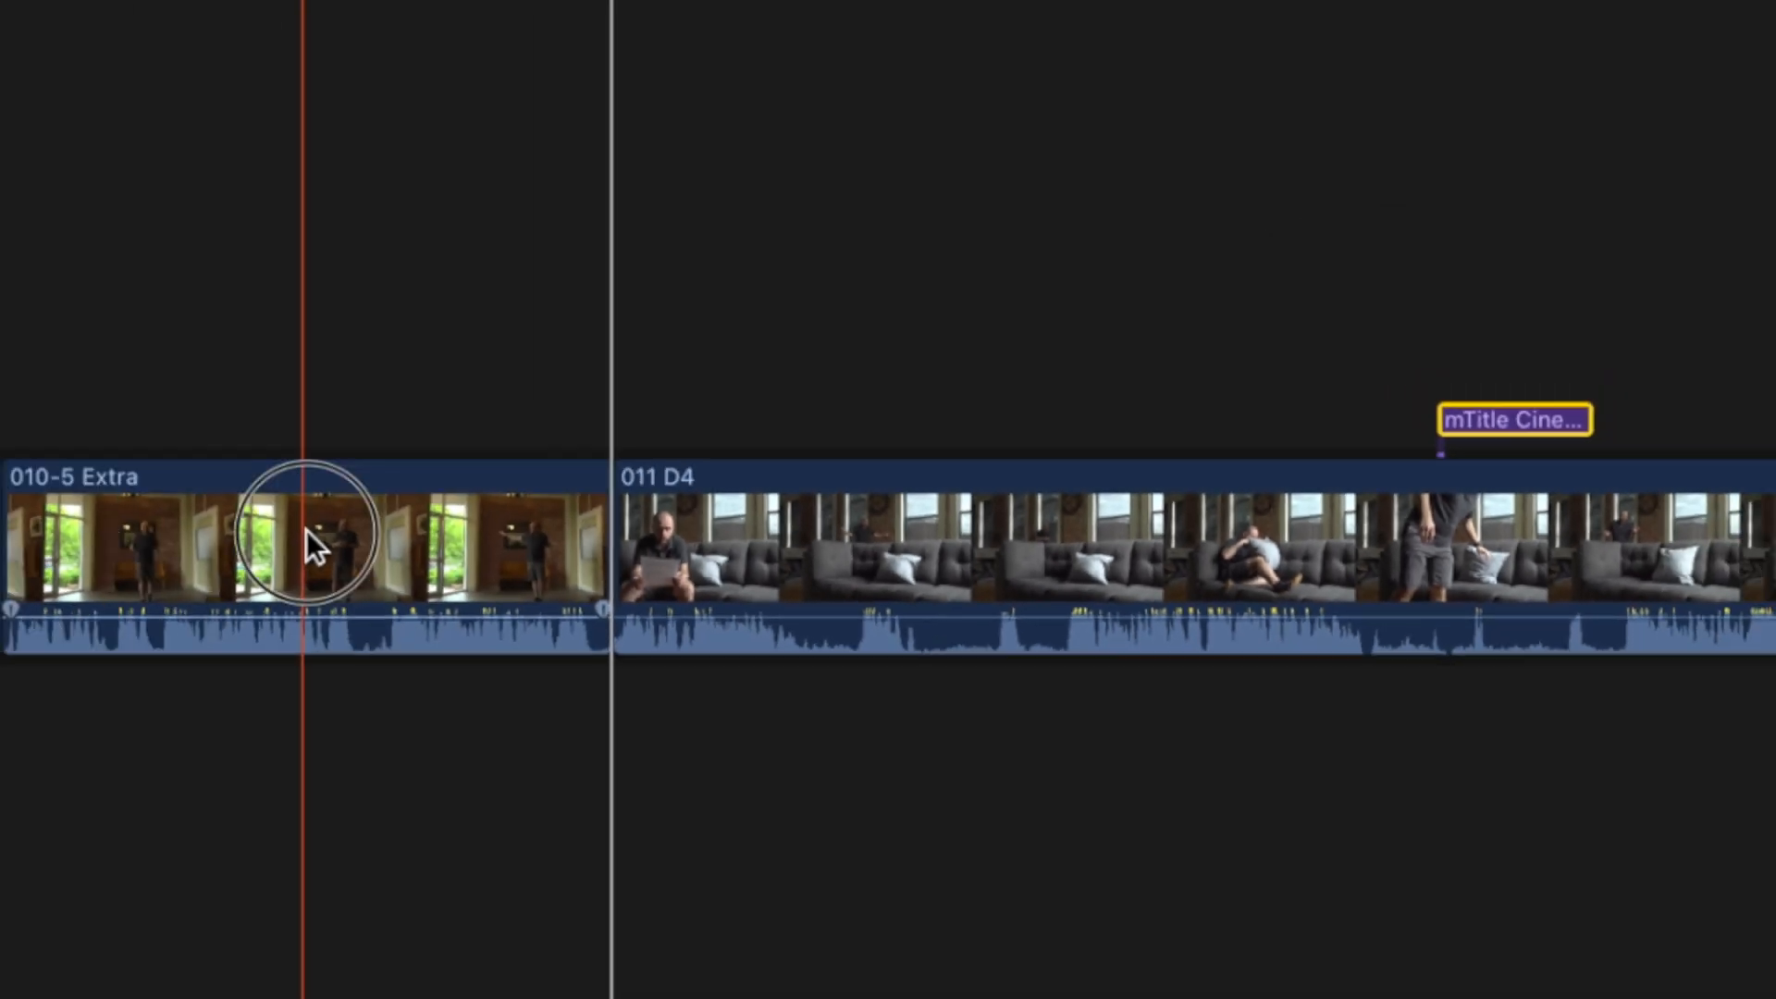
left_click_drag(518, 518, 453, 488)
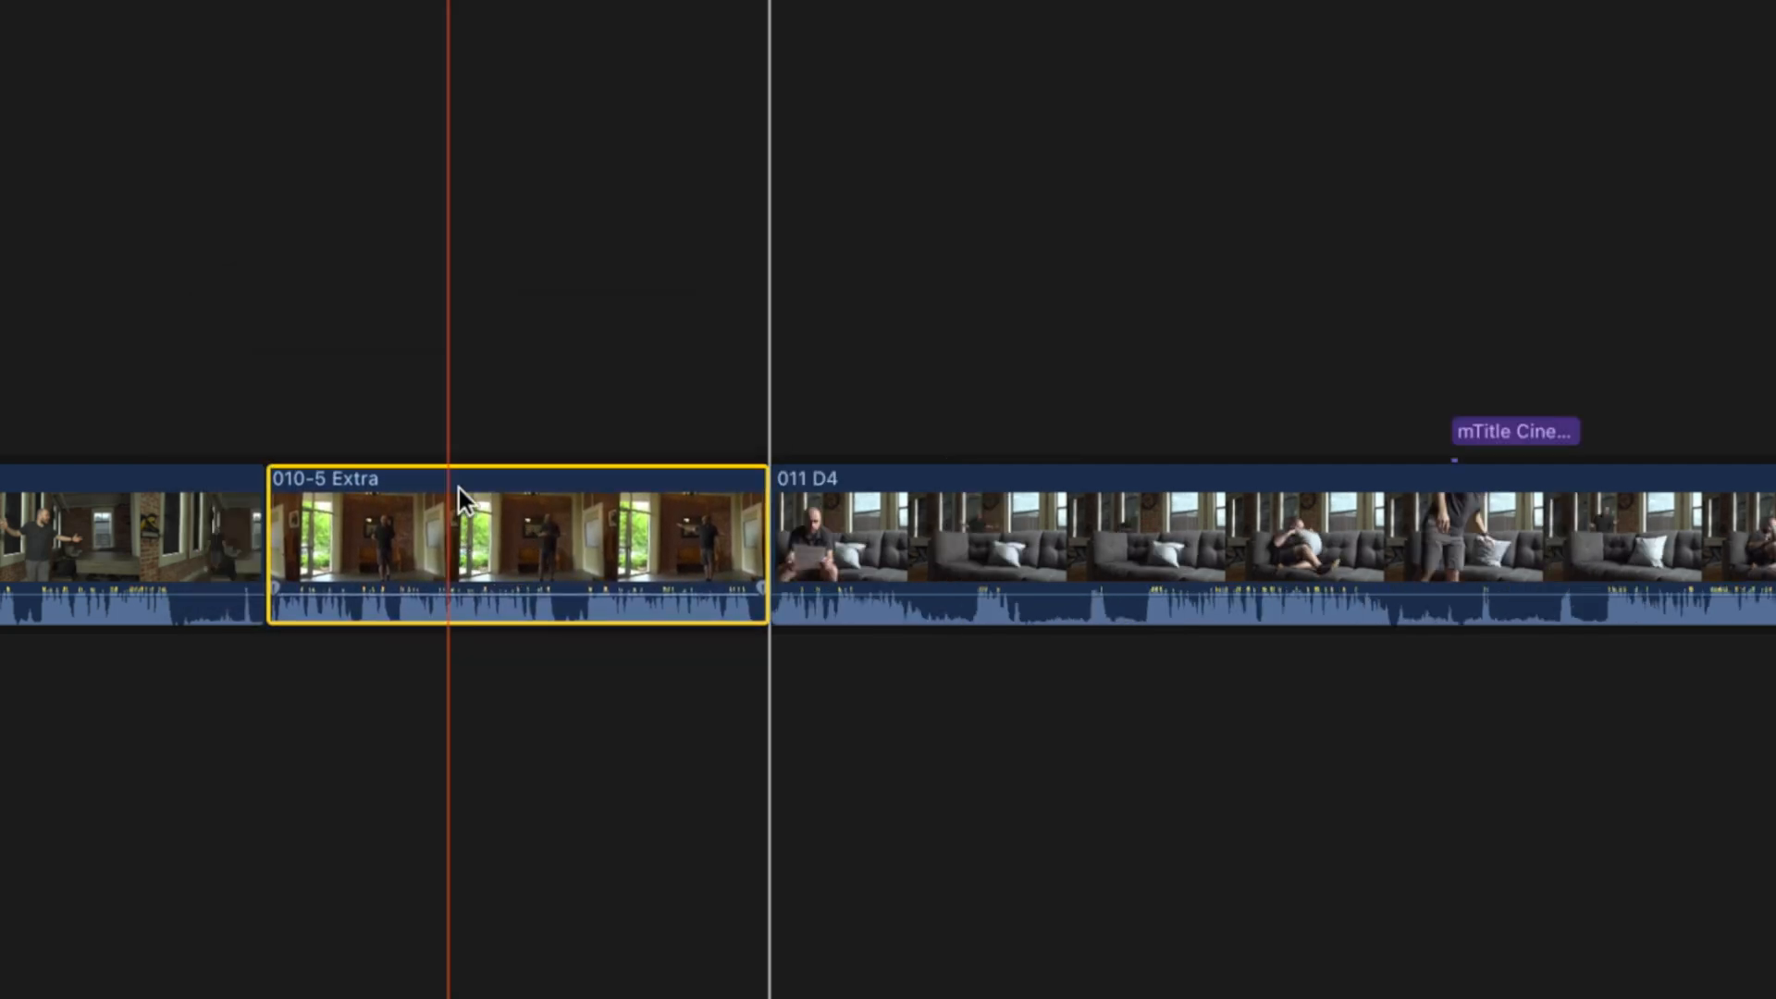
Ripple-shorten 010-5 Extra, connect a short teal clip below 011 D4, then lengthen 010-5 Extra again
left_click_drag(754, 518, 473, 505)
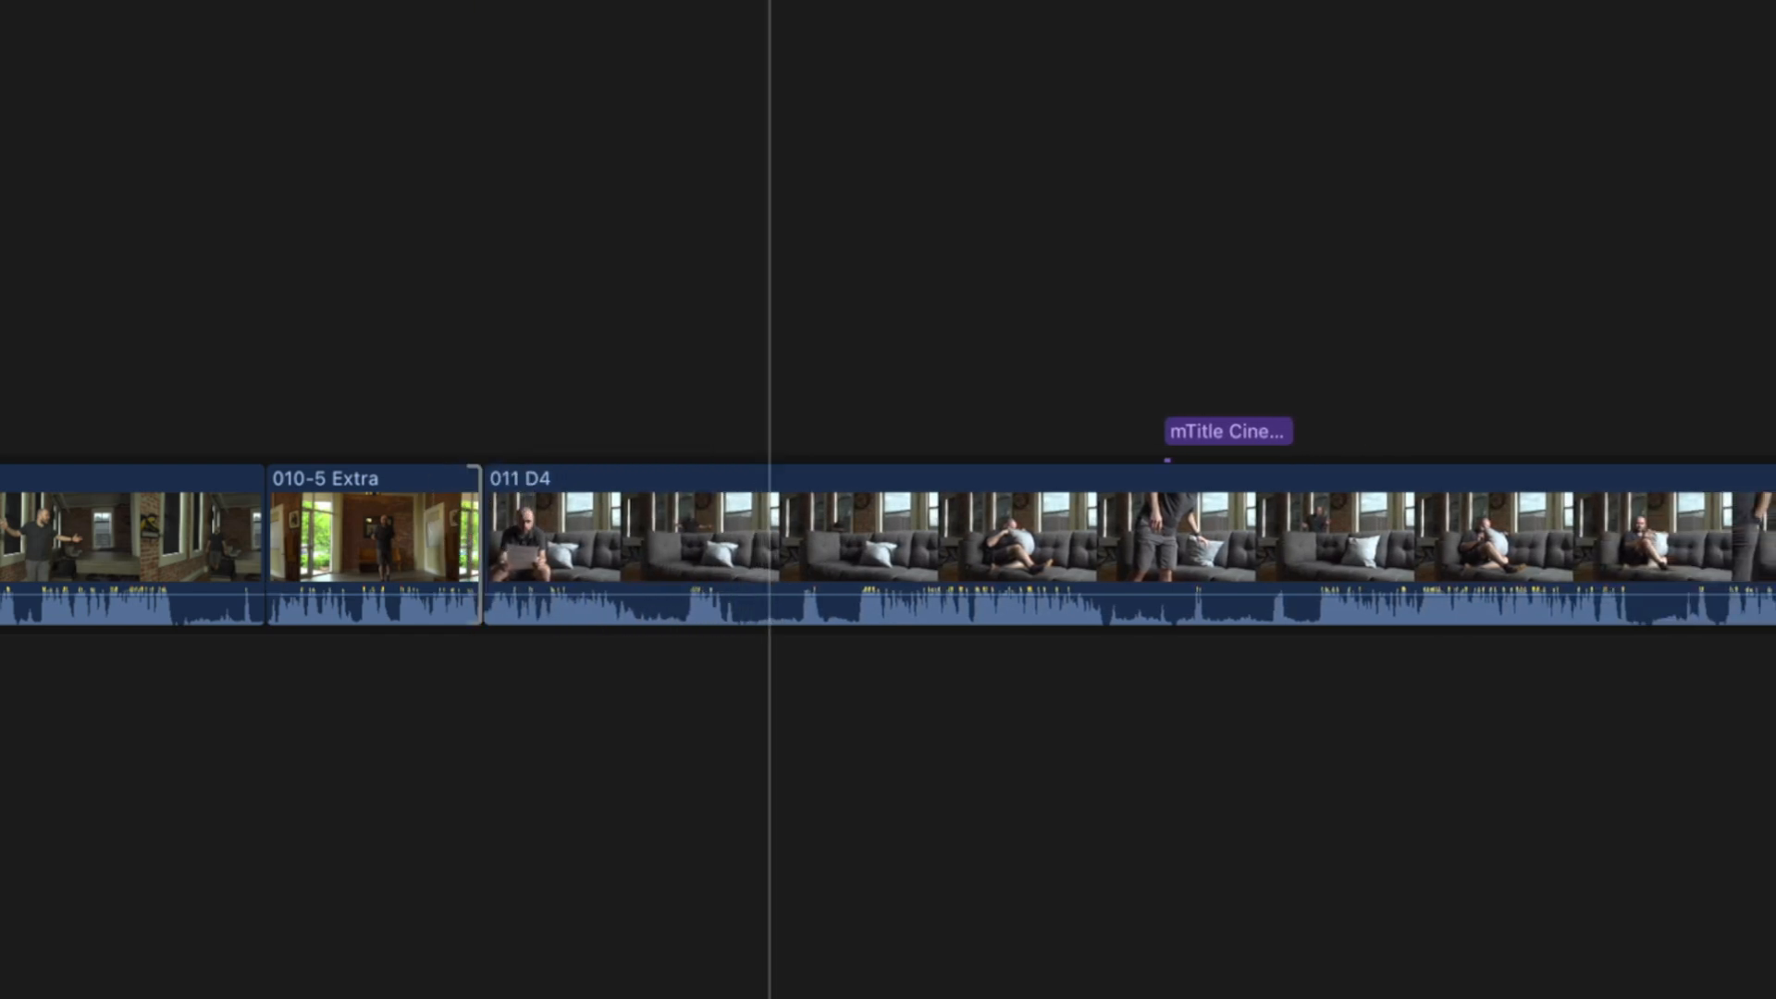
left_click_drag(815, 442, 888, 745)
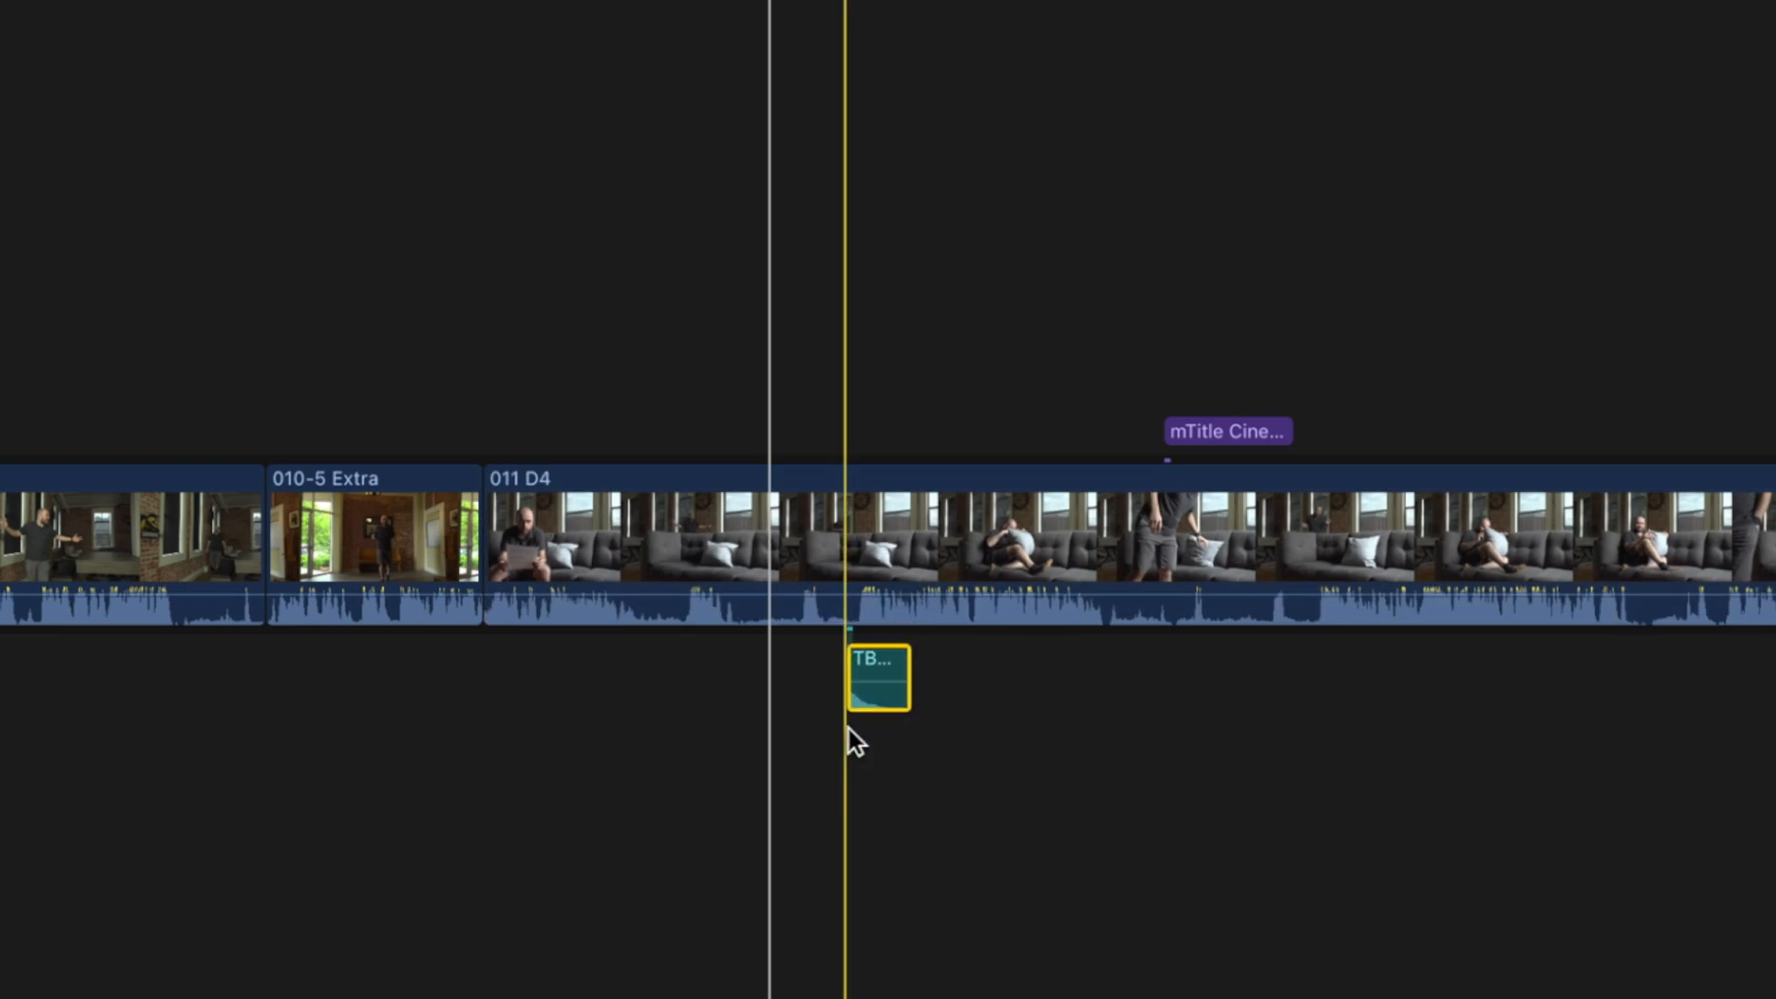
left_click(316, 548)
left_click_drag(316, 546, 359, 512)
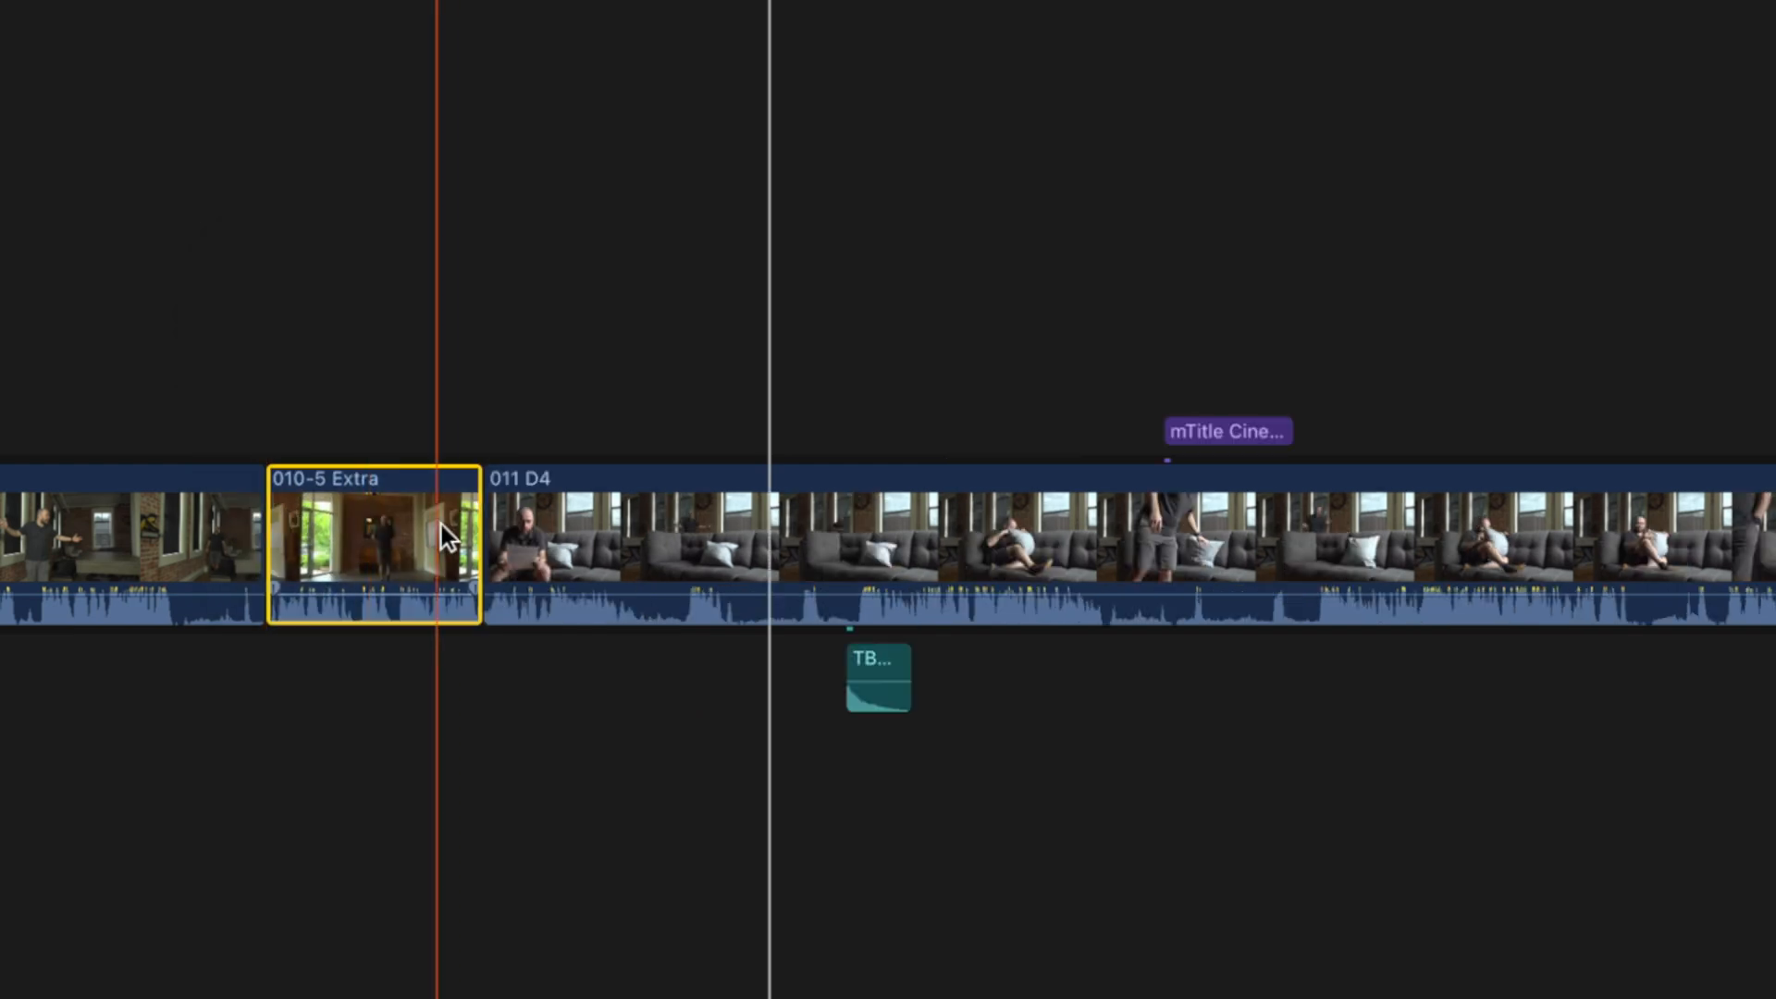
left_click_drag(472, 535, 332, 536)
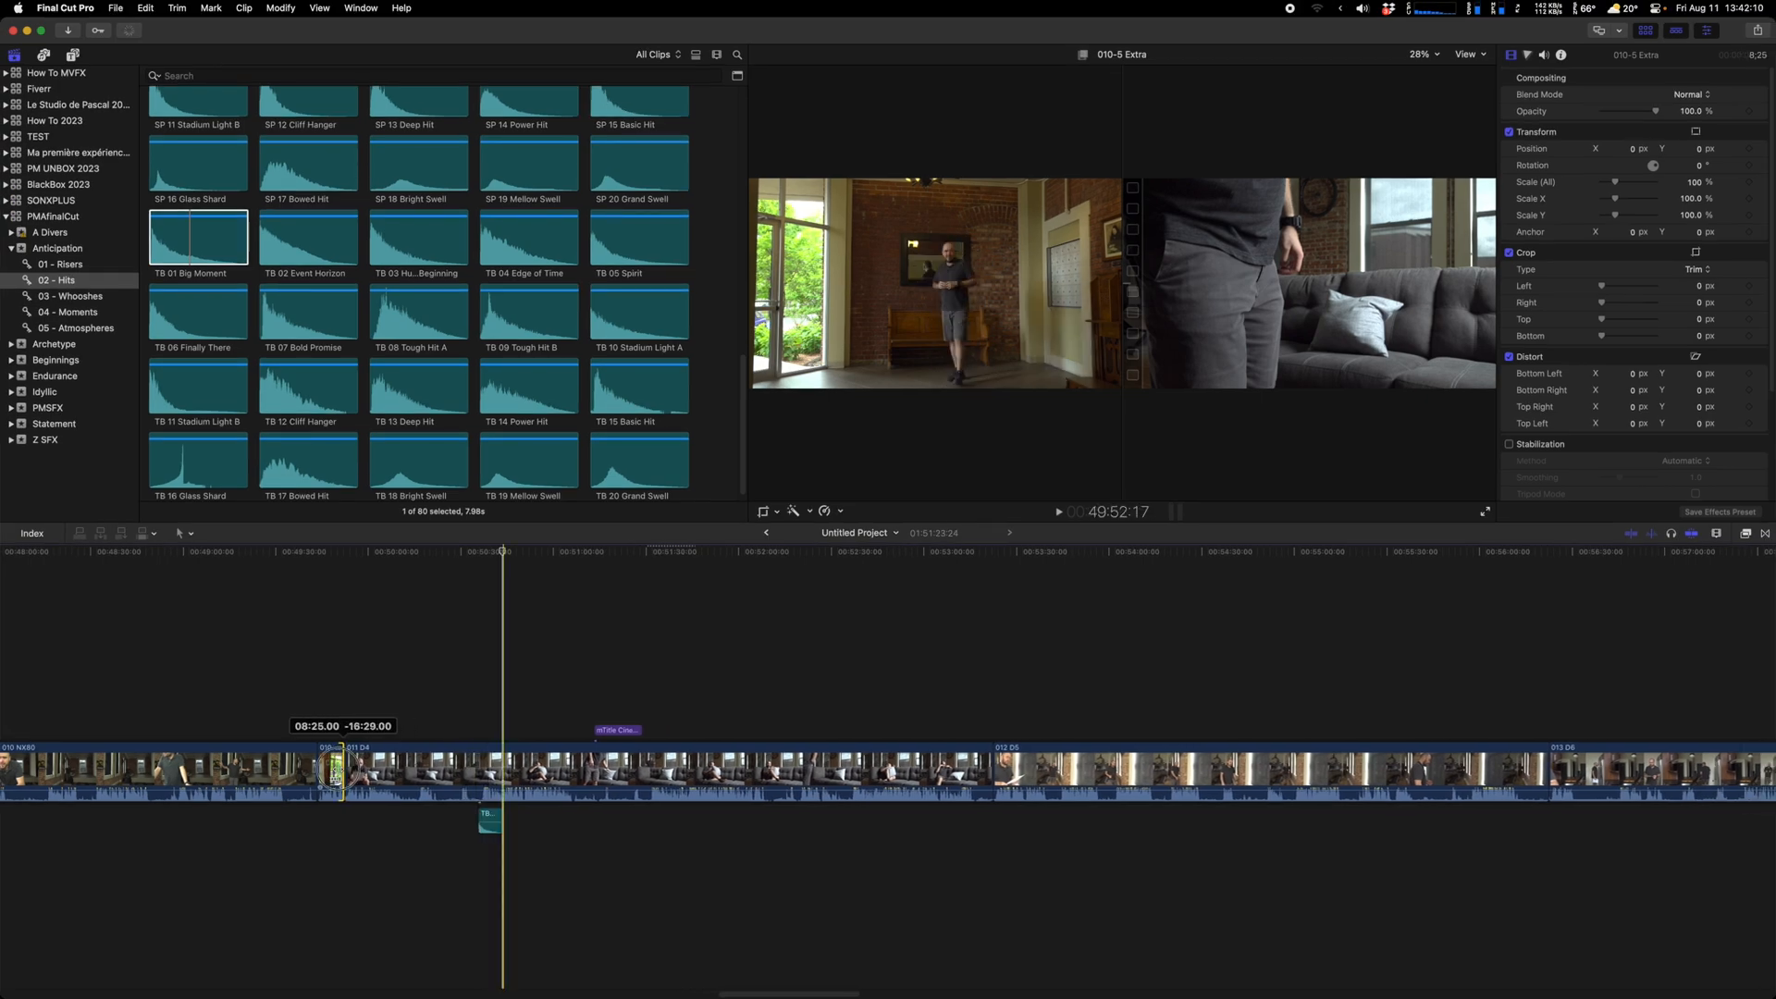
left_click_drag(339, 768, 428, 768)
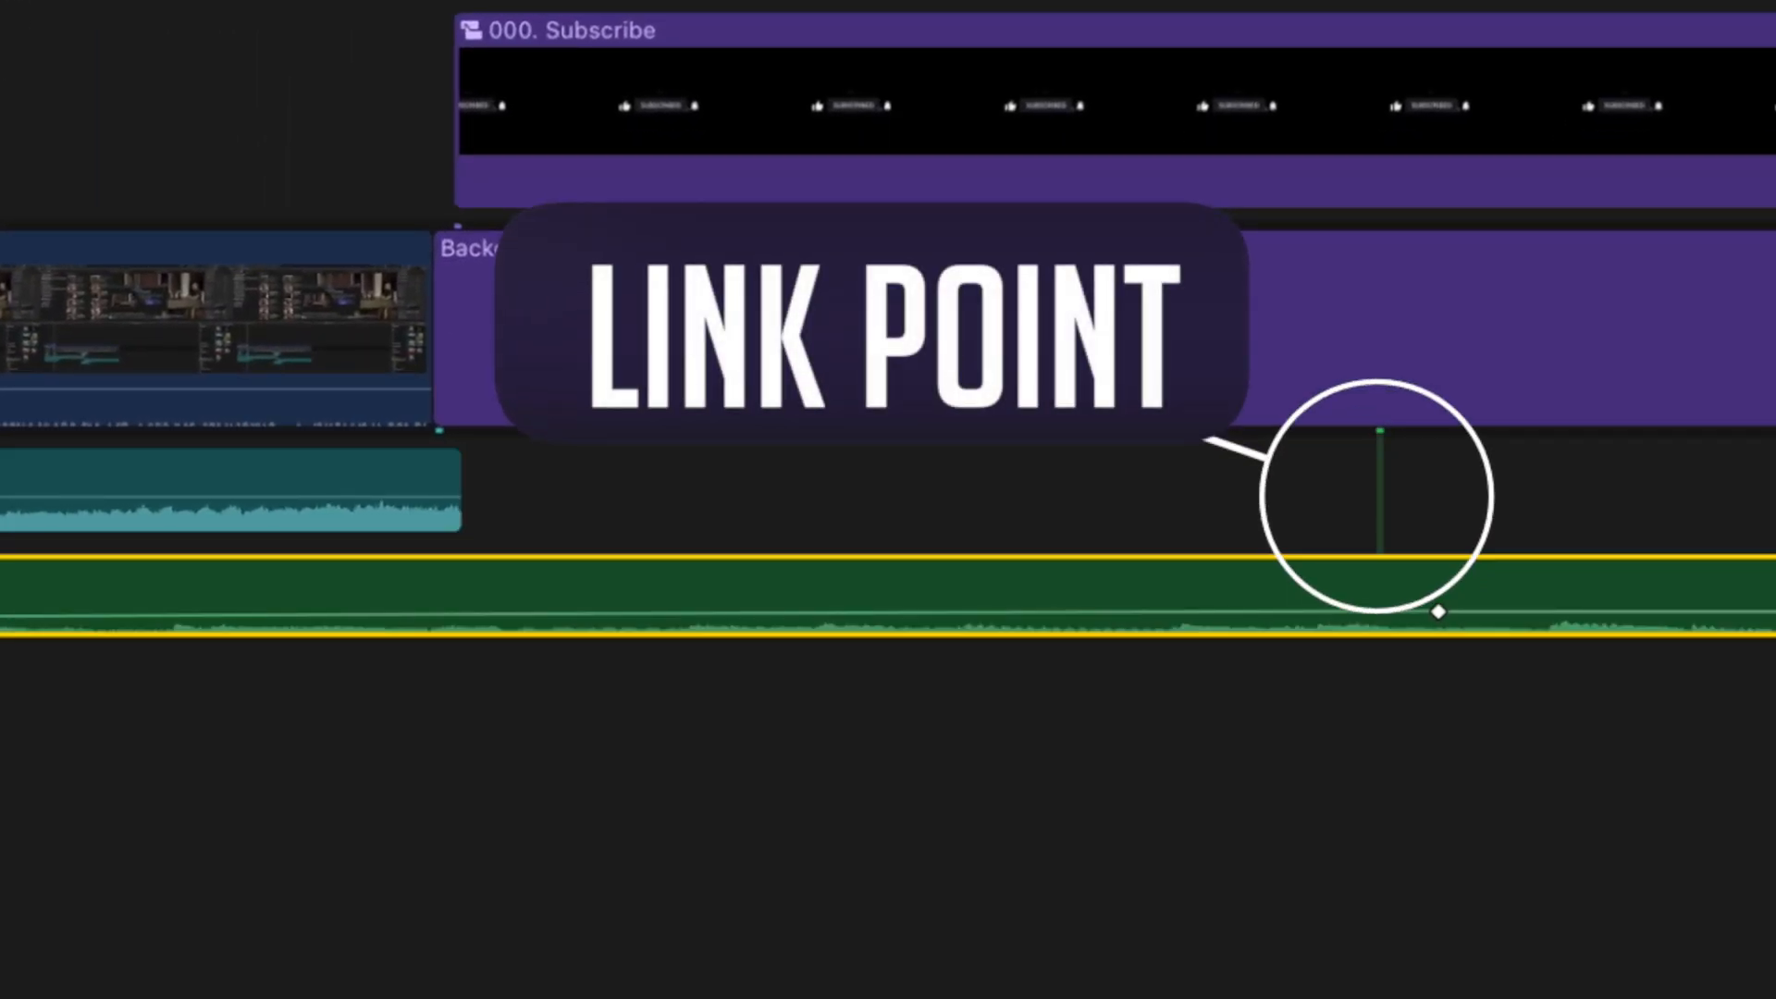
Stretch the HowTo BGM 2023 music clip's start back to the very beginning of the timeline
left_click(1414, 64)
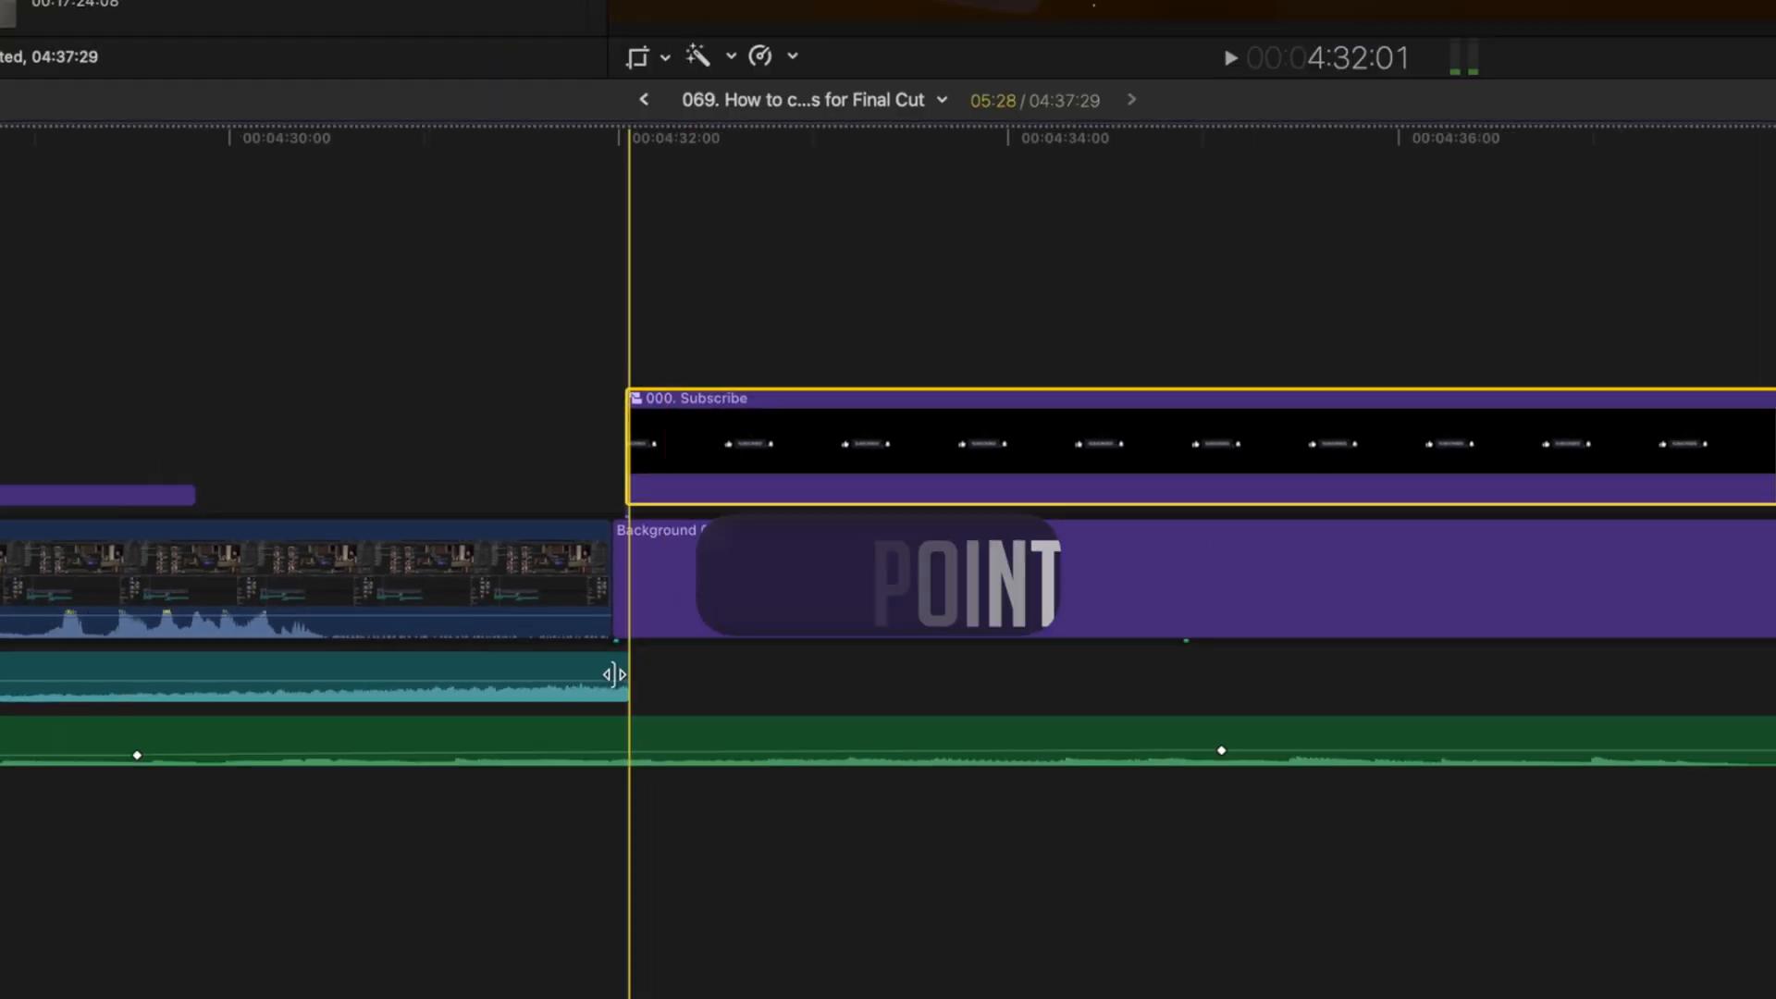
left_click(399, 493)
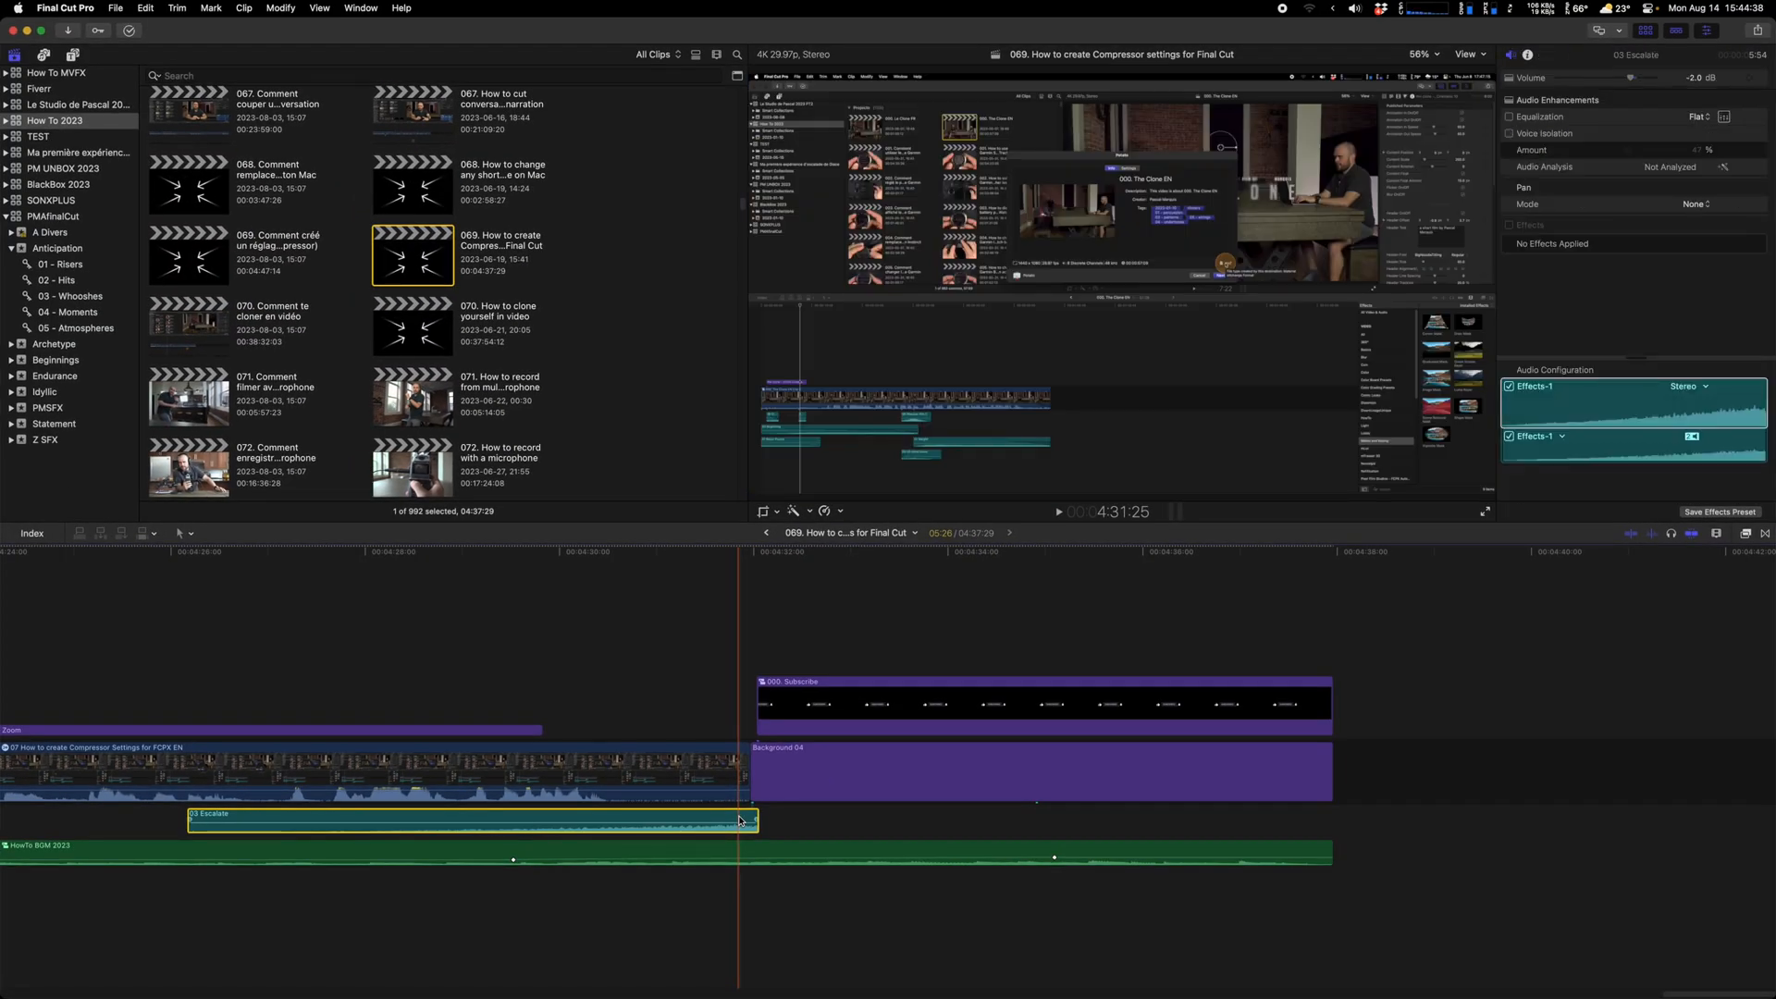
key("super+minus")
key("super+minus")
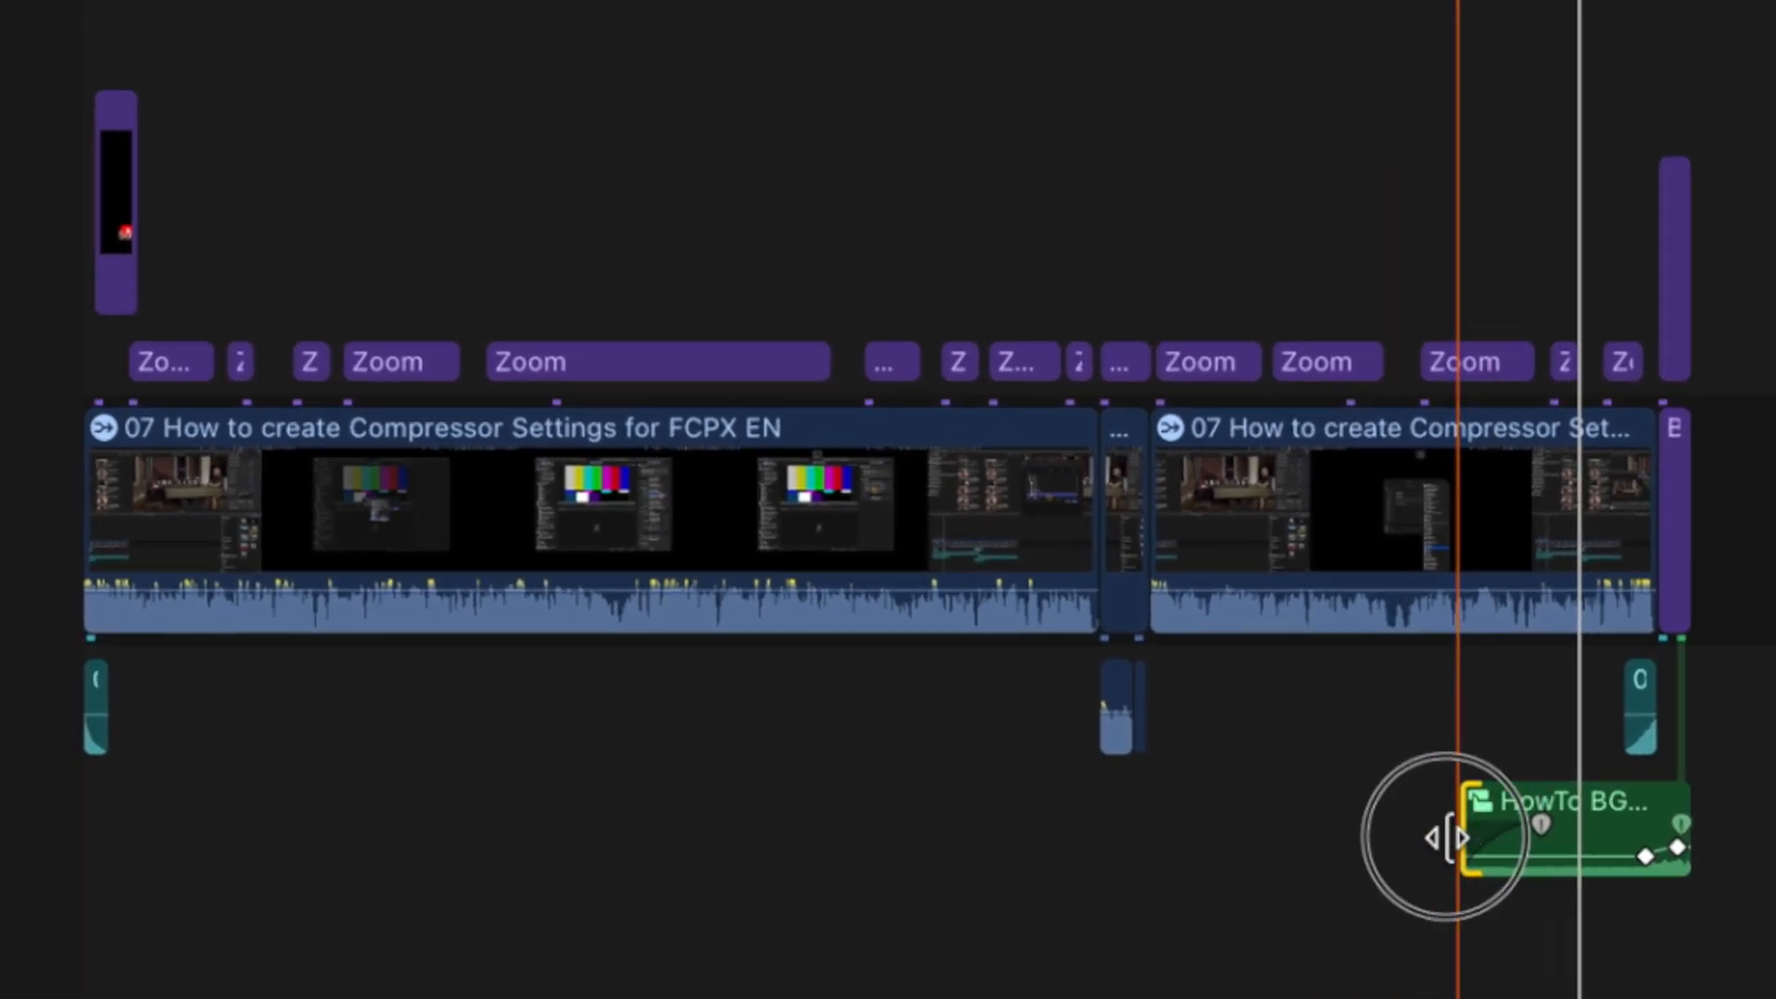
left_click_drag(1446, 838, 2, 874)
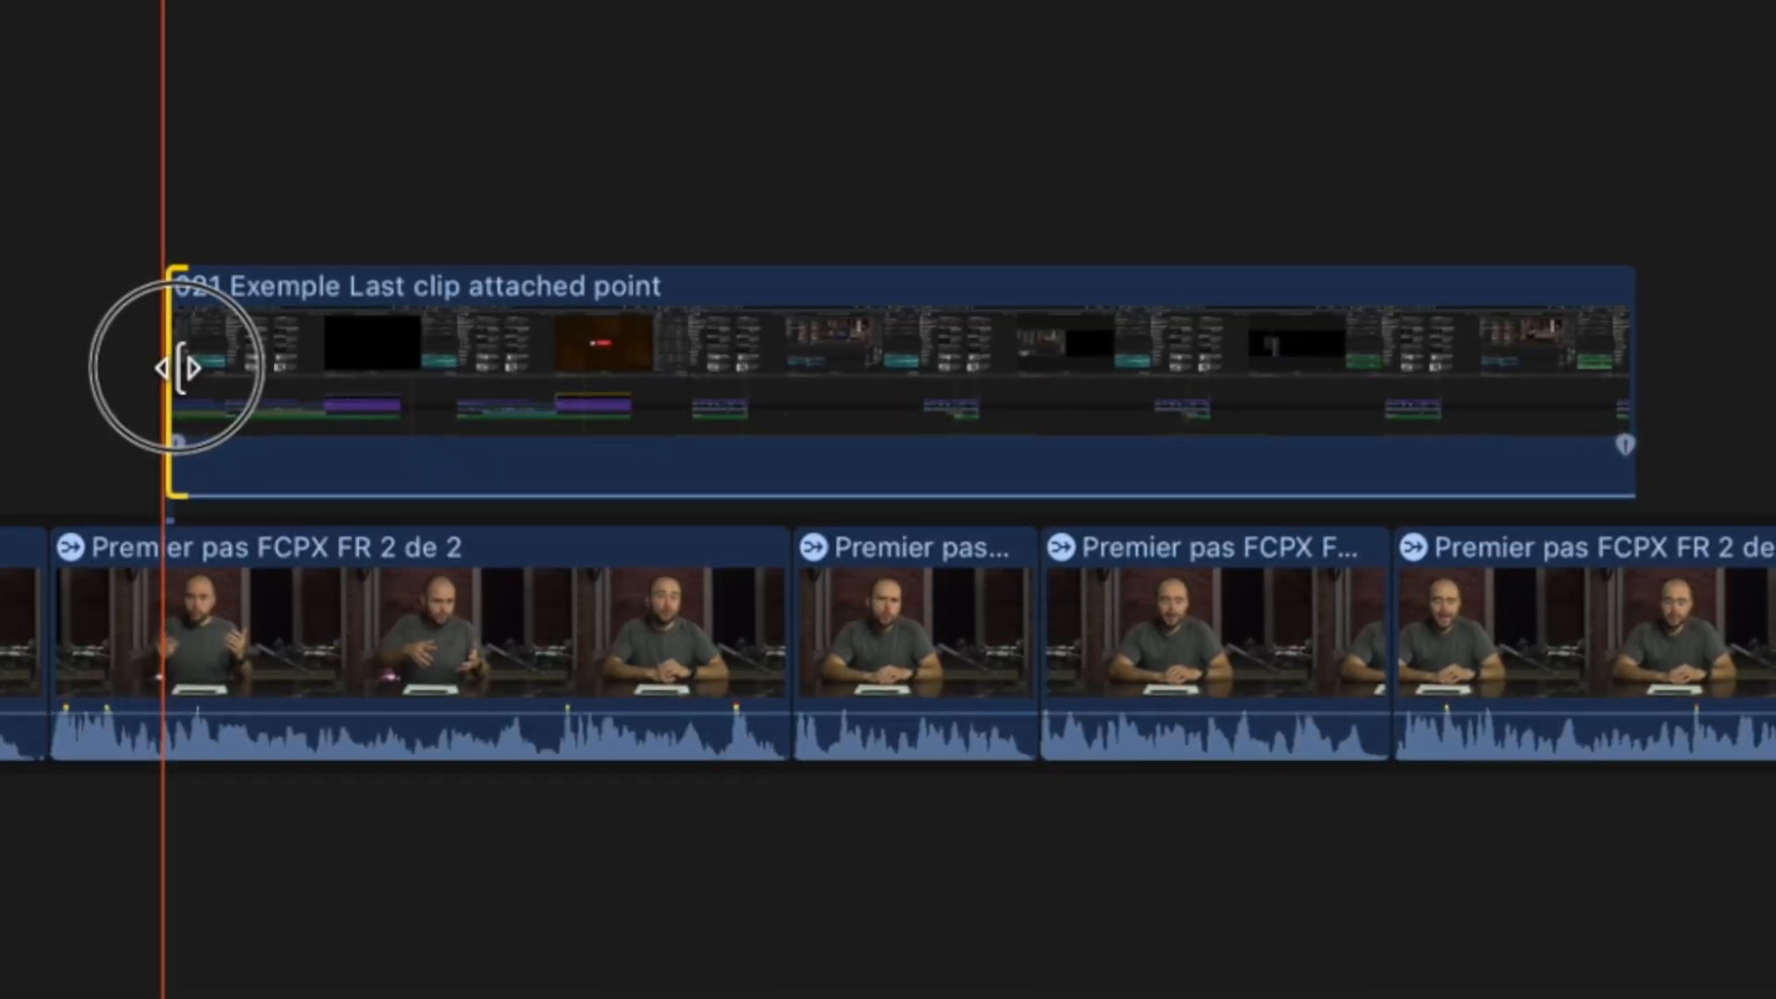
Trim the 021 Exemple Last clip attached point clip's start later, then extend it earlier again
left_click_drag(181, 368, 968, 359)
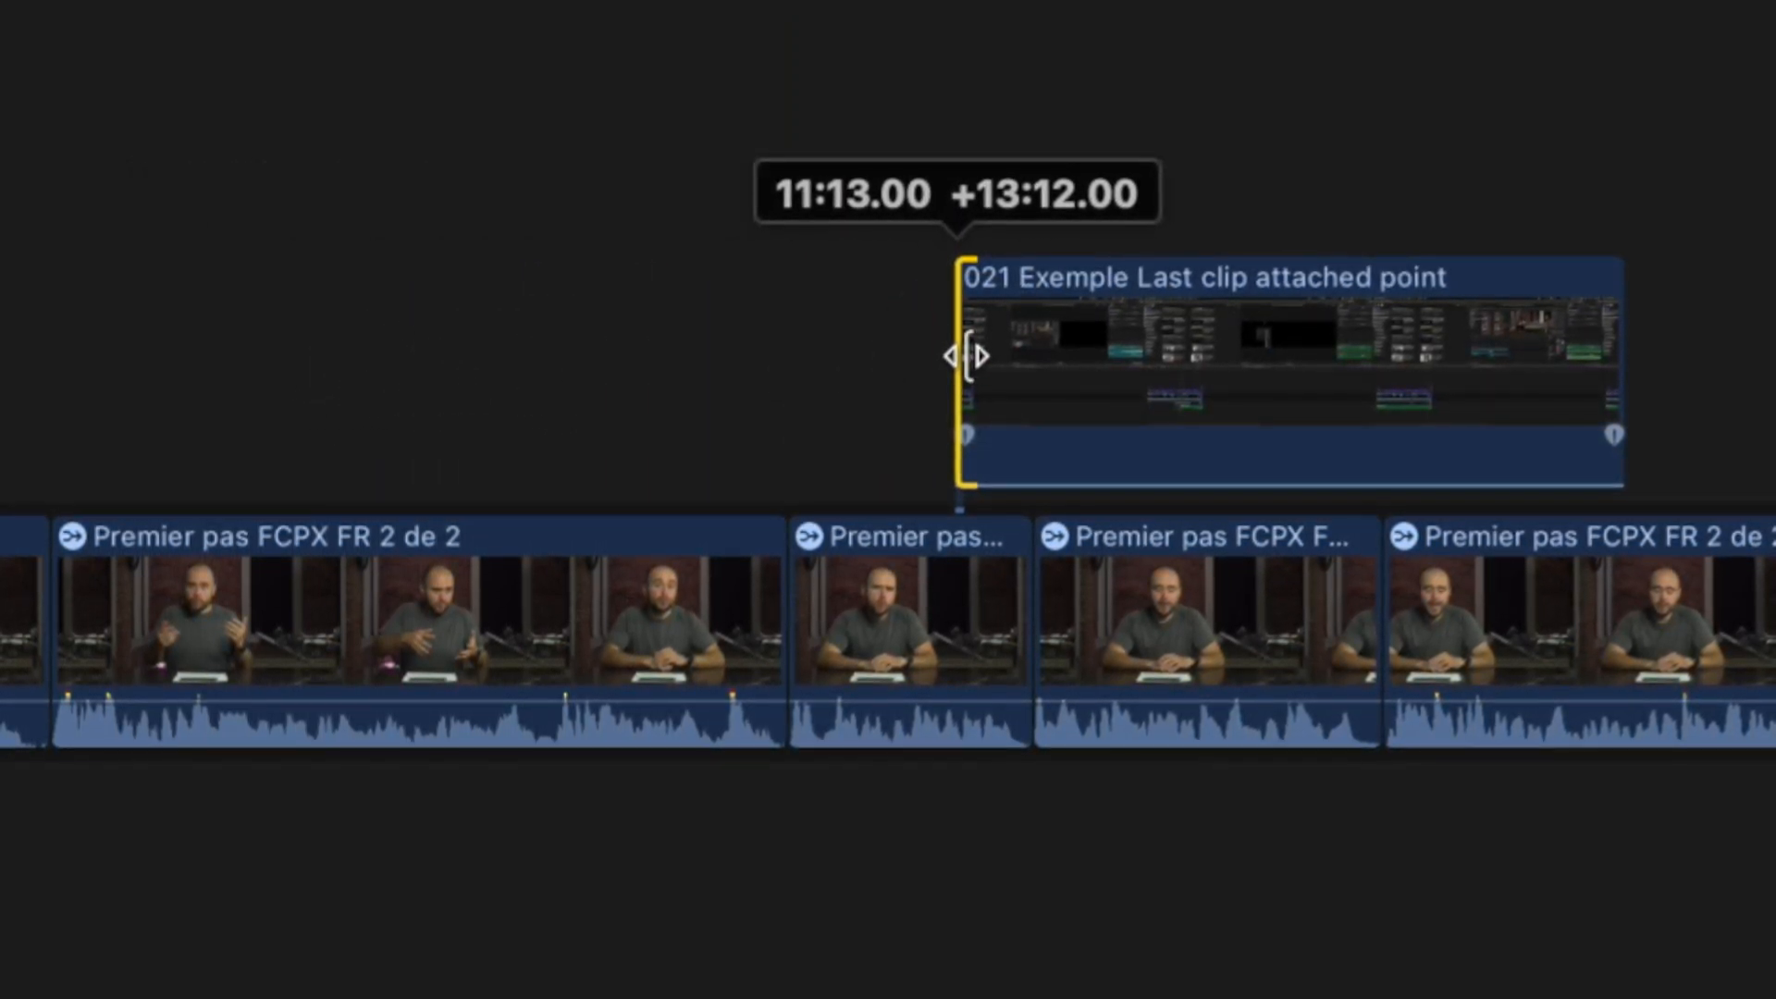
left_click_drag(967, 356, 392, 372)
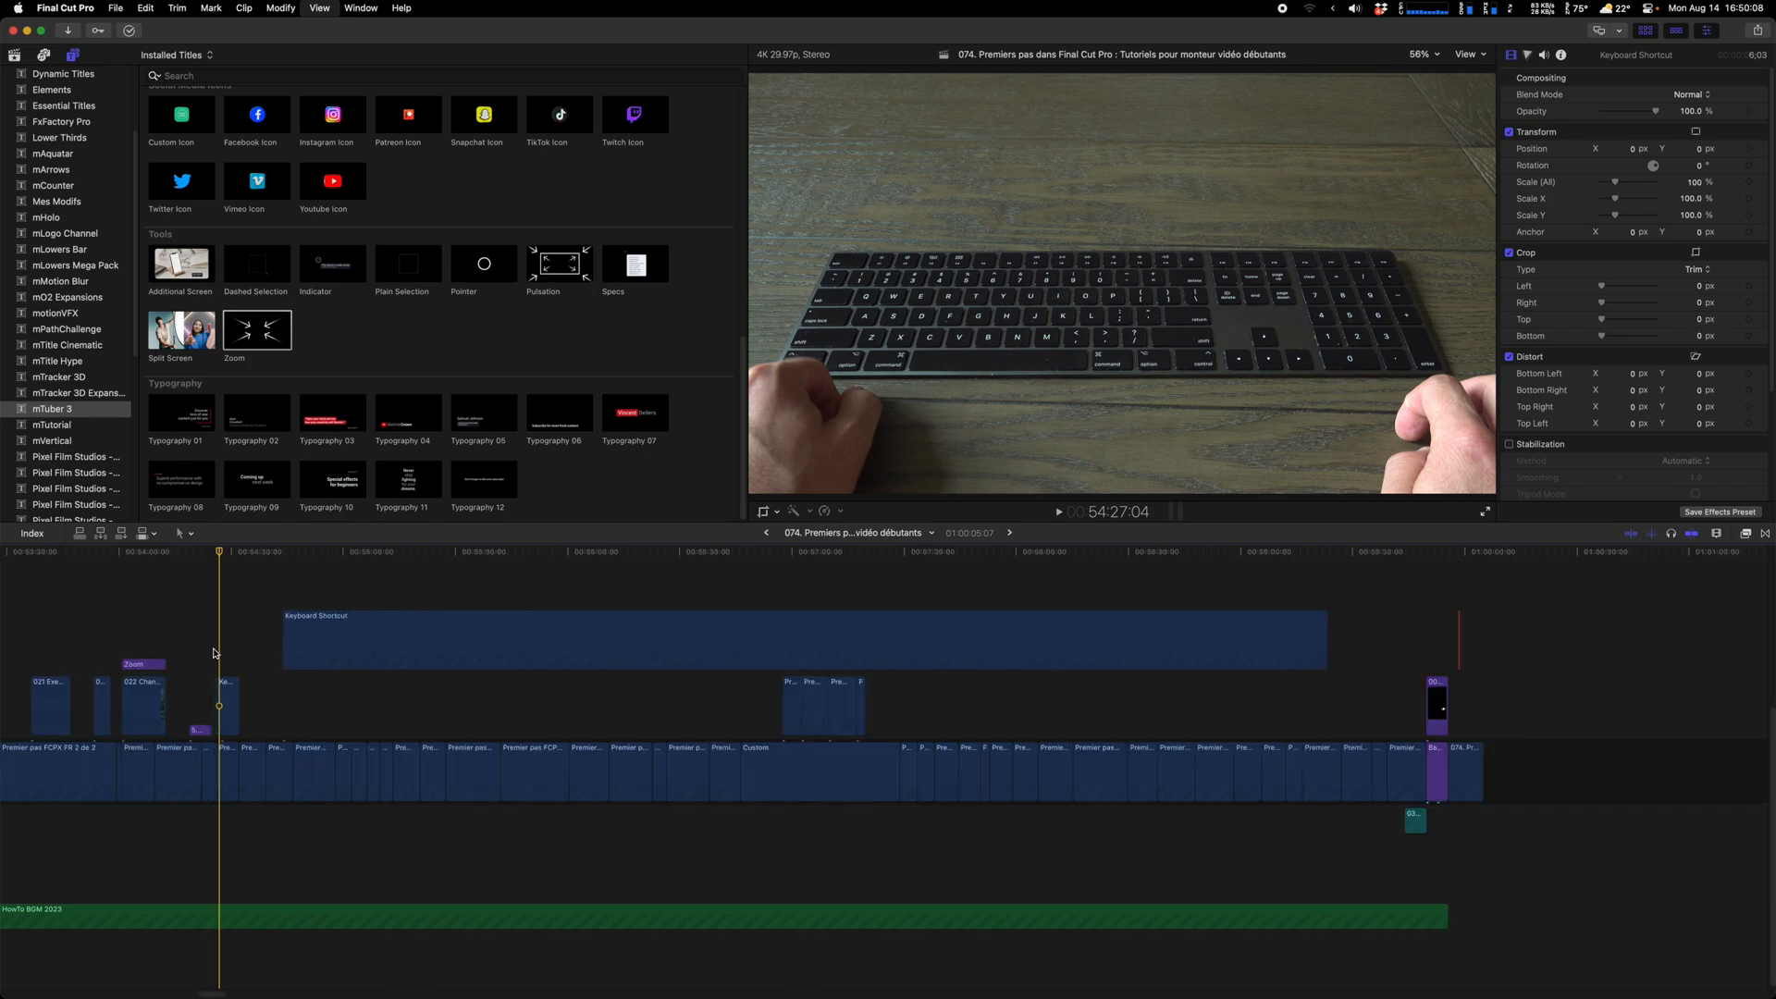
Trim the clip's end 21:04 shorter
key("super+minus")
key("super+equal")
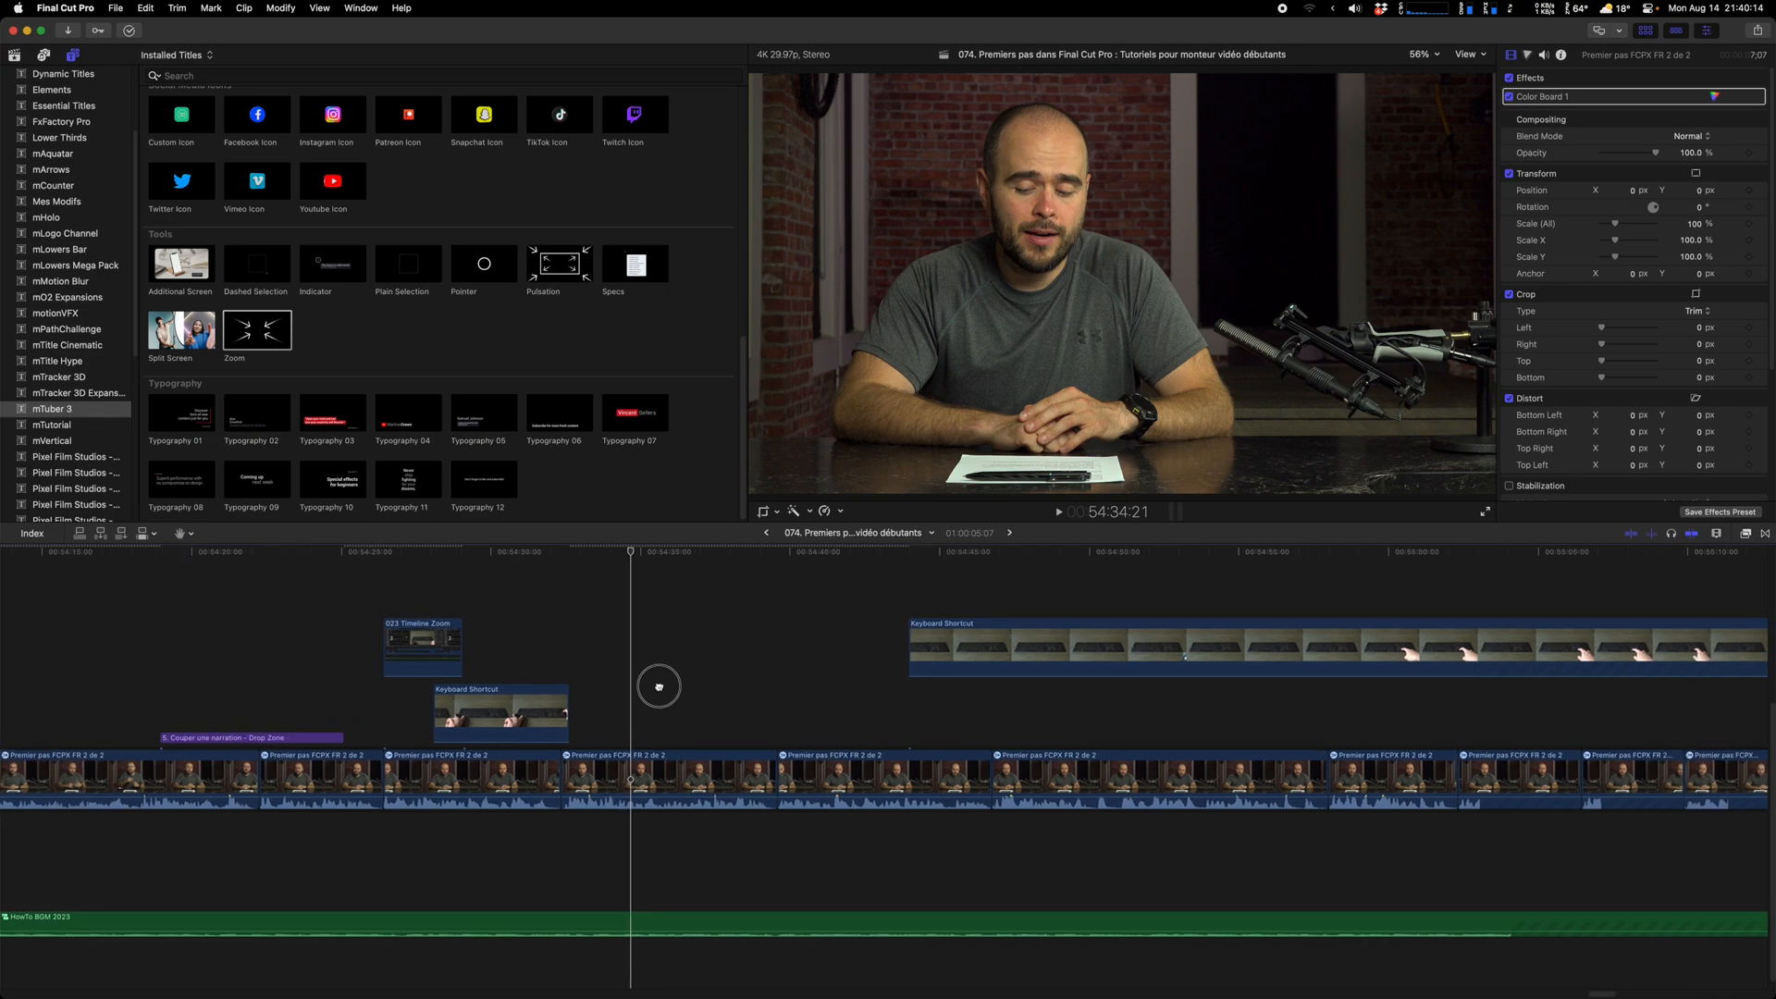
scroll(659, 683, "right", 3)
scroll(591, 683, "left", 6)
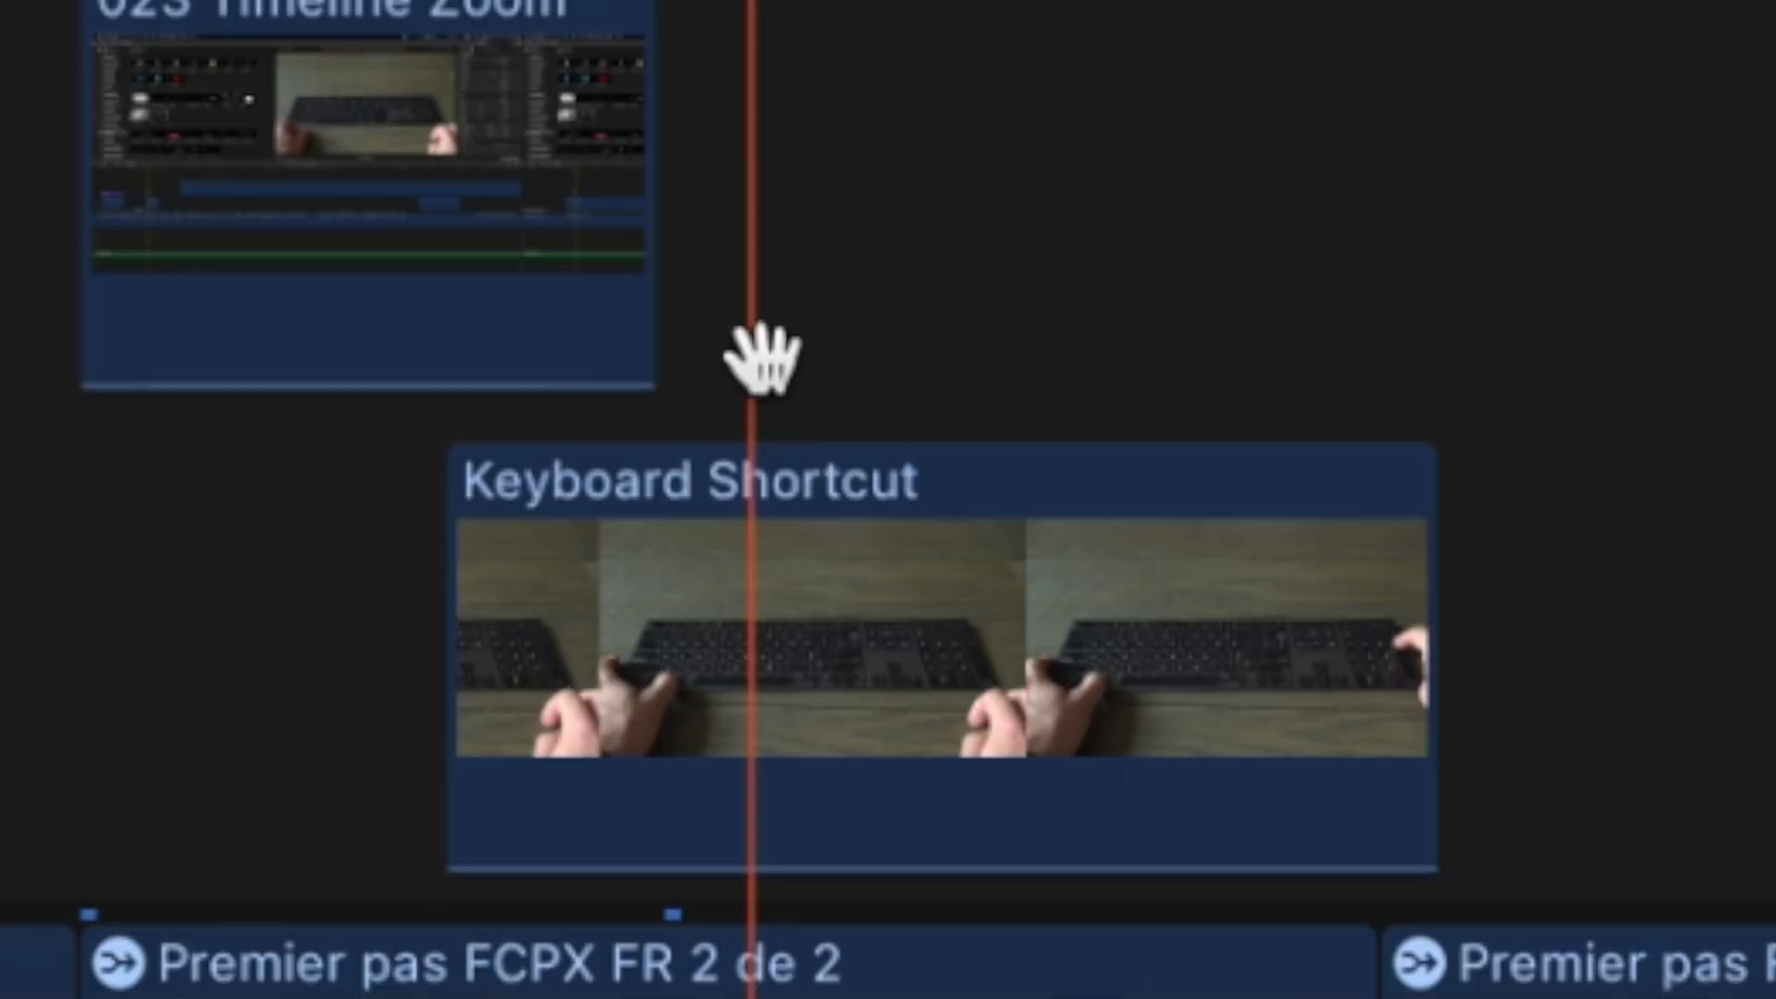
left_click_drag(762, 359, 963, 678)
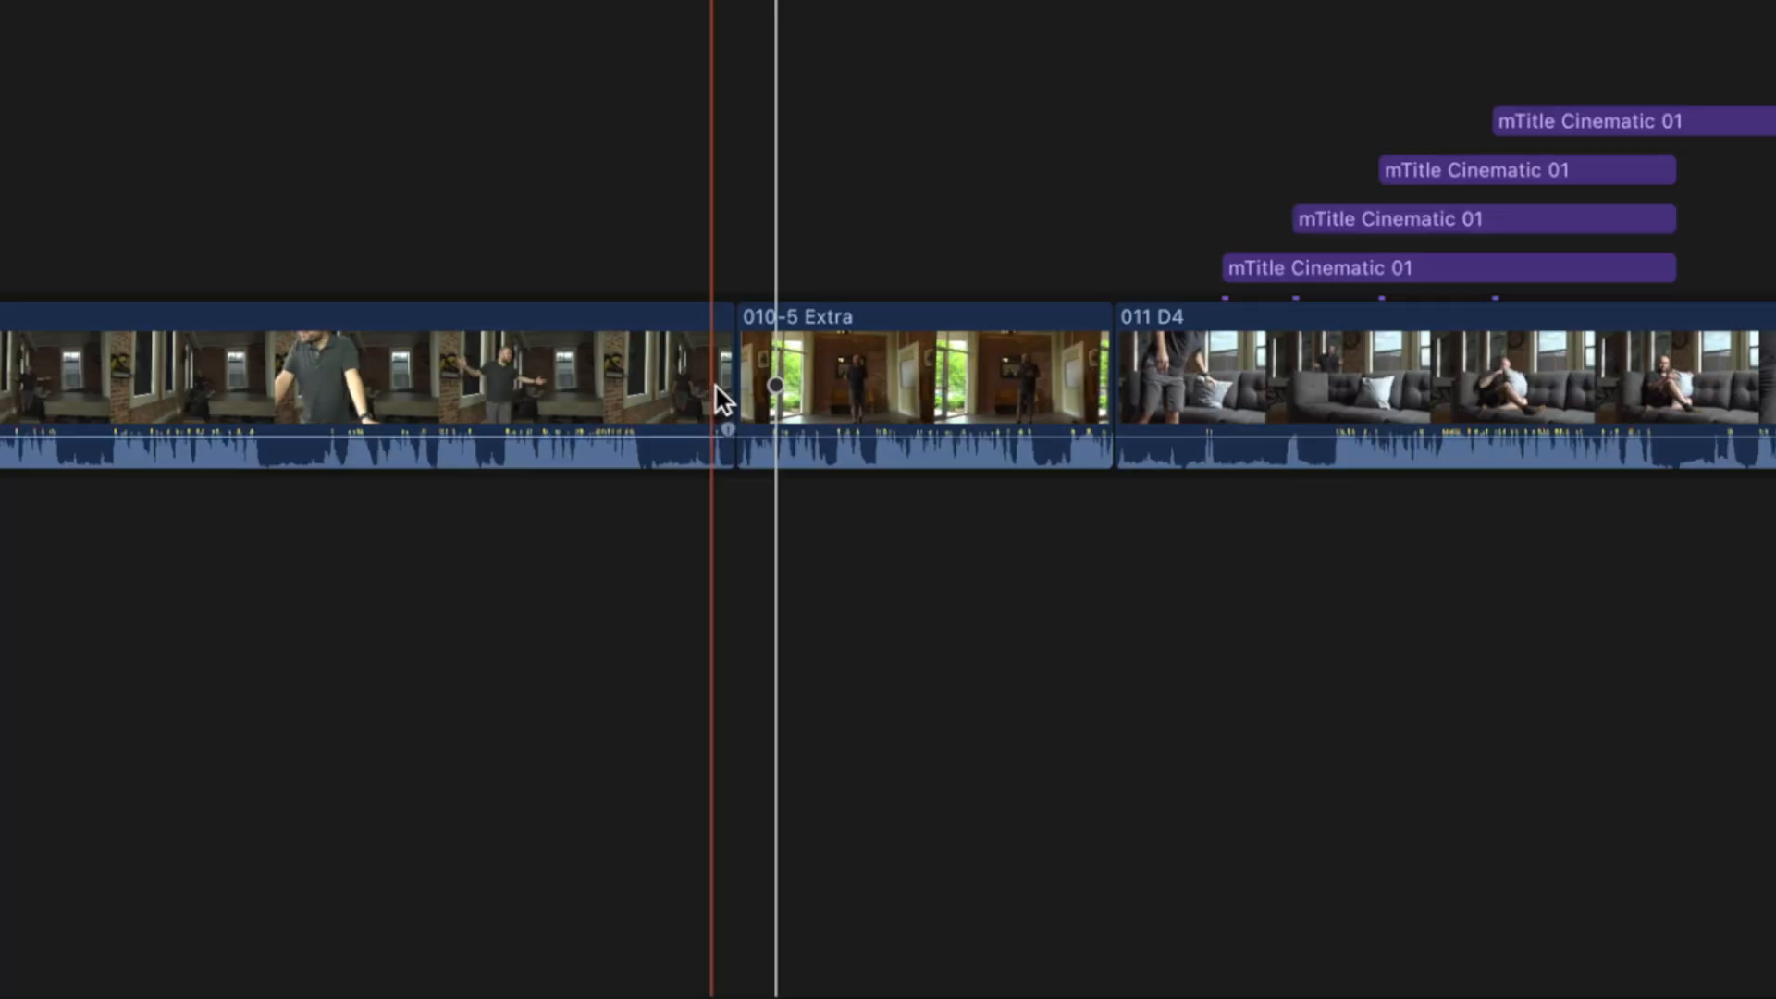
left_click_drag(682, 383, 578, 388)
Step the playhead through the edit points, then nudge it forward one frame
key("Up")
key("Down")
key("Down")
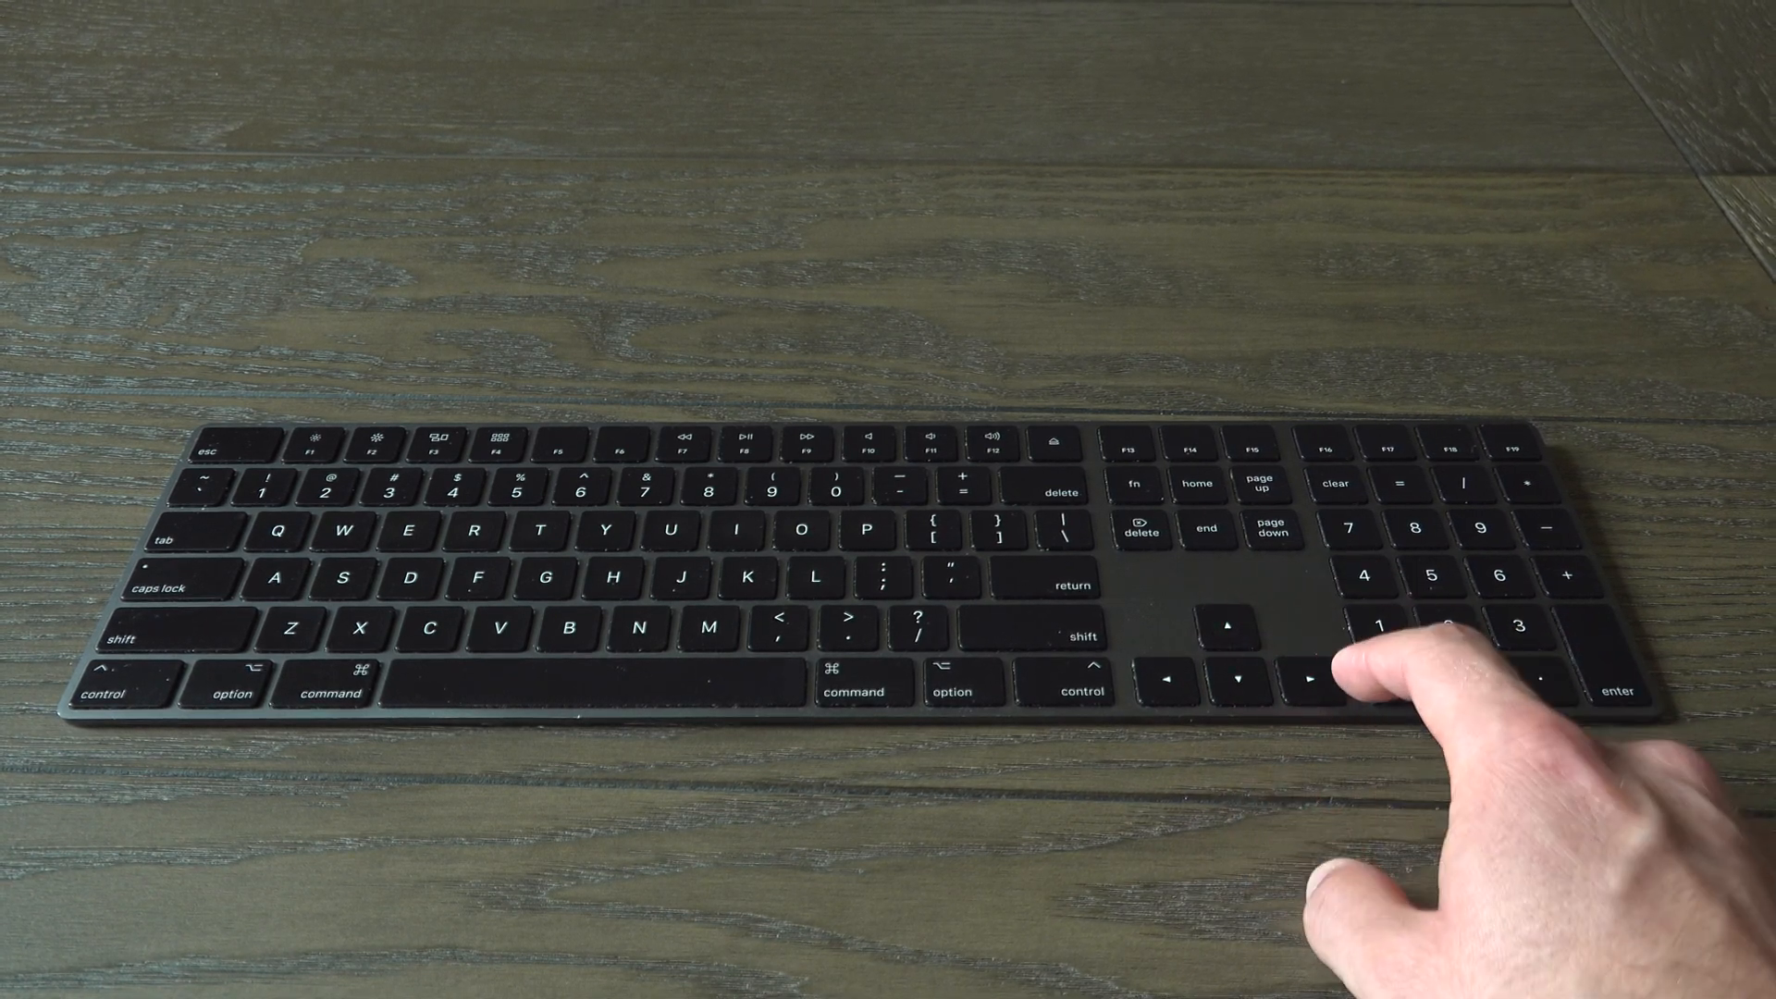
key("Right")
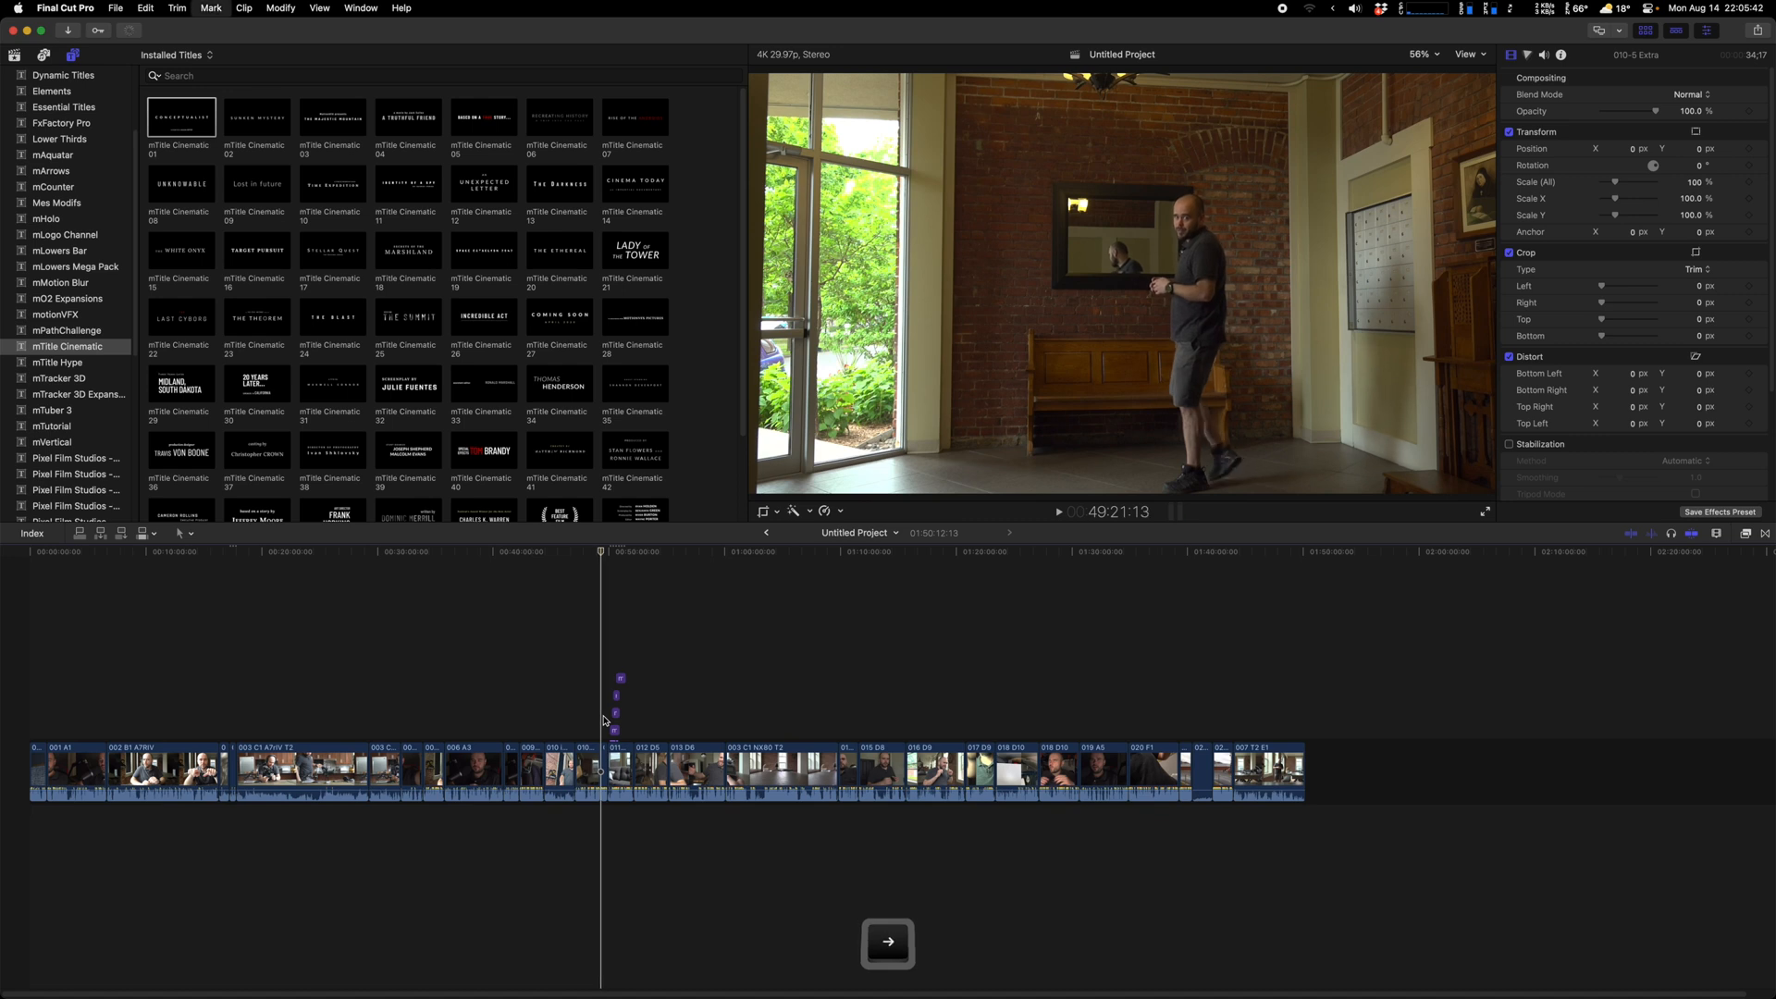